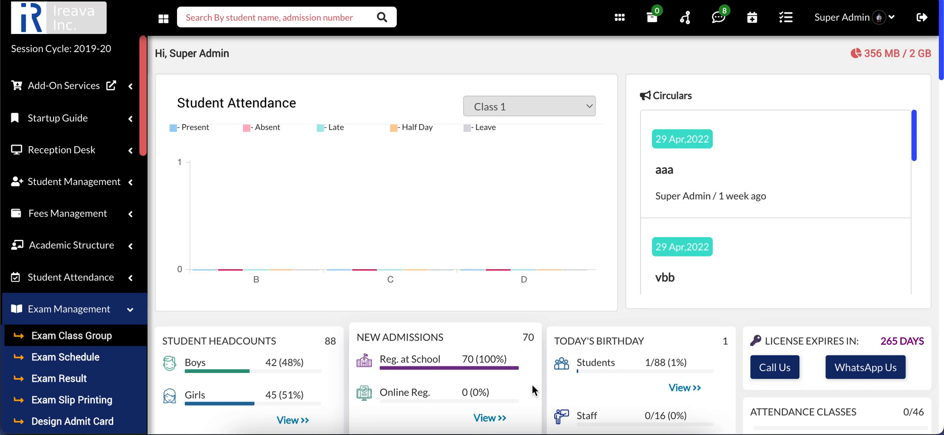
Open the subject mark fields page under Exam Management and review the existing mark fields
left_click_drag(143, 137, 148, 192)
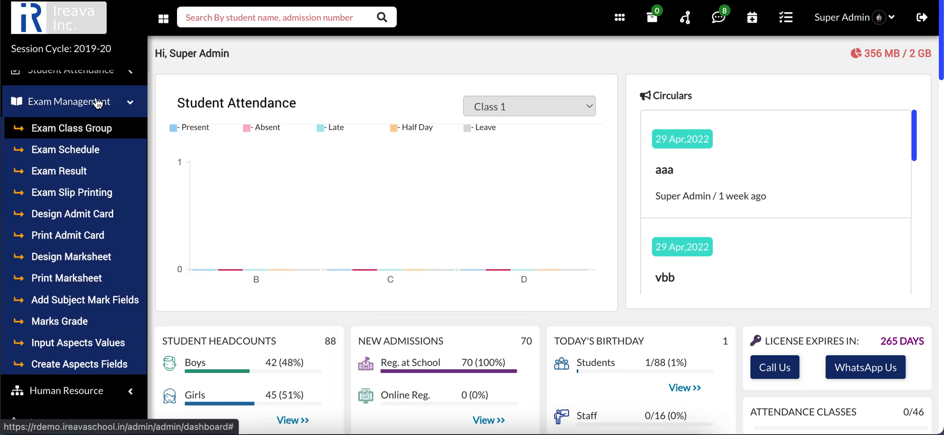
left_click(65, 308)
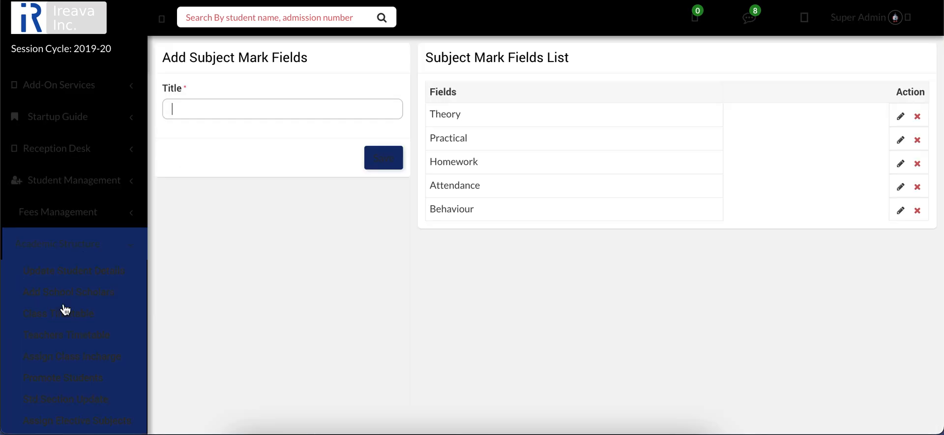
left_click_drag(143, 142, 156, 263)
left_click(65, 183)
scroll(101, 212, "down", 3)
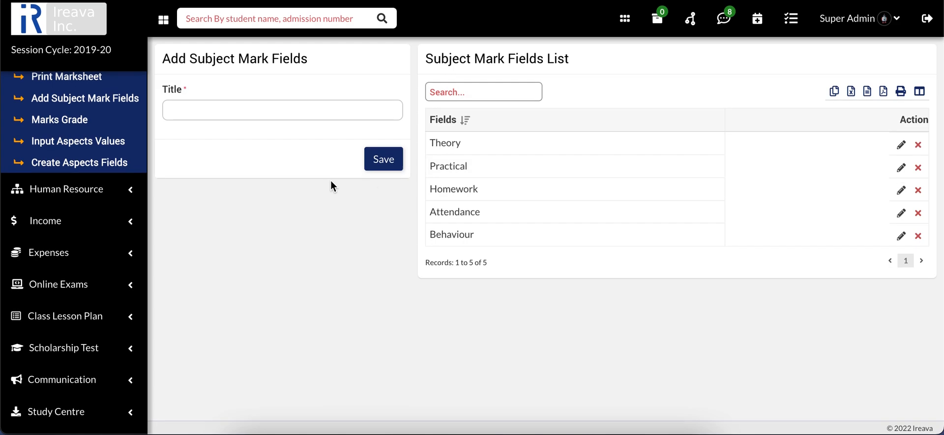
scroll(70, 219, "up", 10)
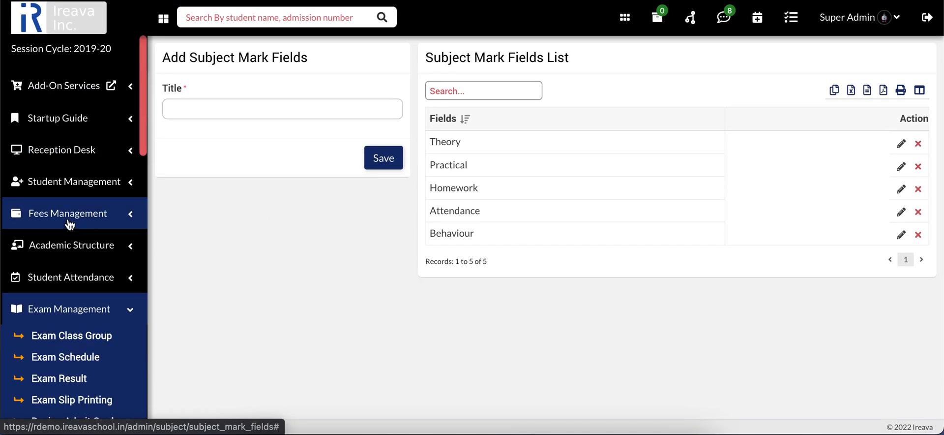
Open the exam class groups page and review its notes, group list and available exam types
left_click(72, 336)
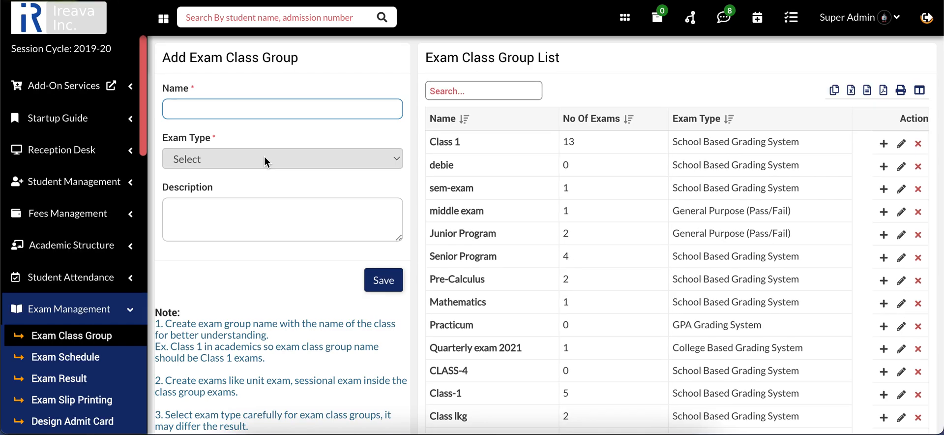
scroll(288, 249, "down", 2)
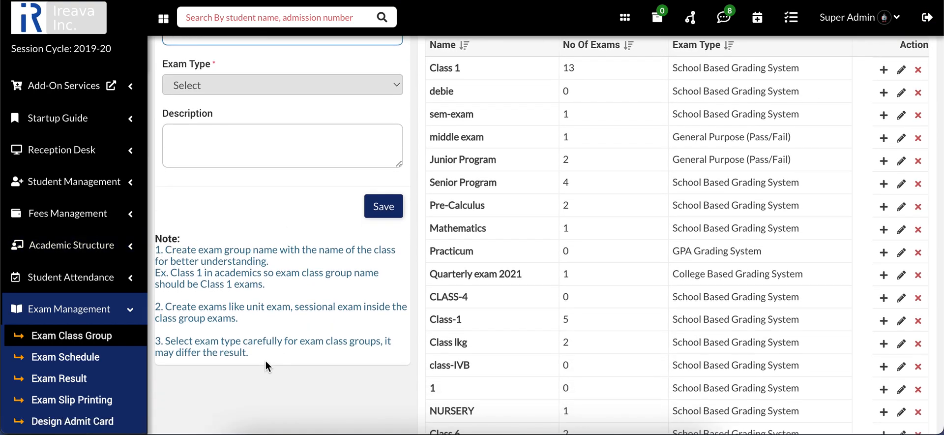
scroll(266, 361, "up", 2)
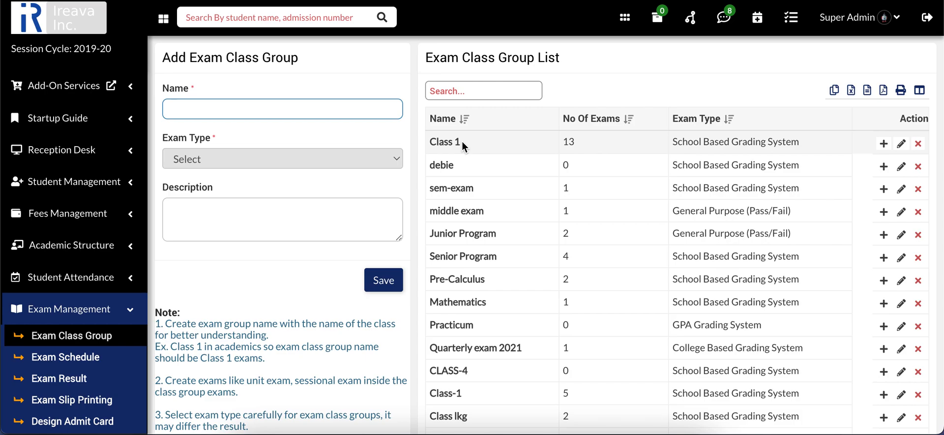
left_click(352, 149)
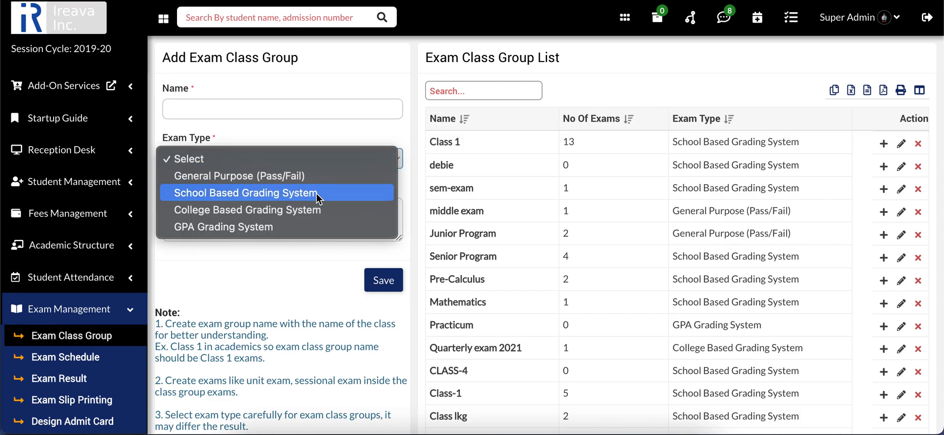
left_click(414, 128)
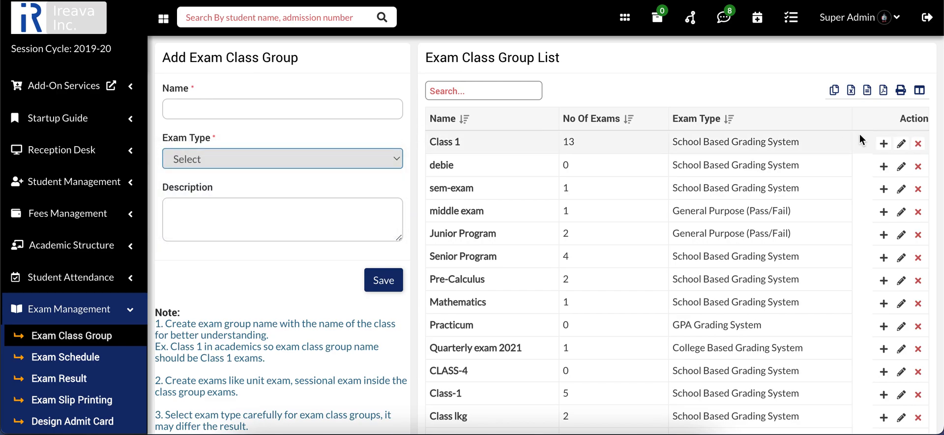
Open the exam list of the Class 1 group and delete the existing Formative Exam record
left_click(885, 144)
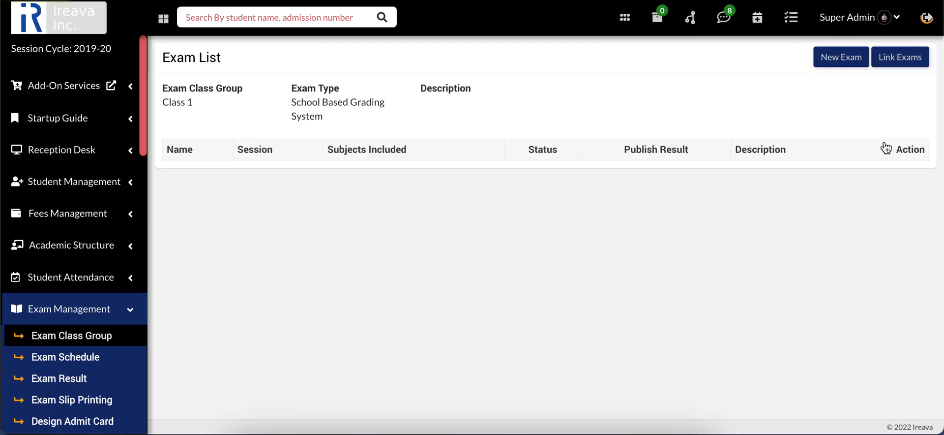
scroll(472, 281, "down", 2)
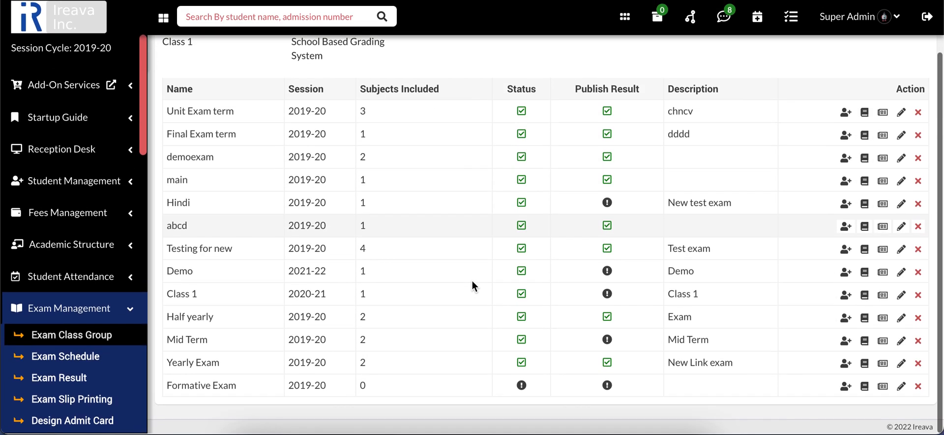
left_click(918, 385)
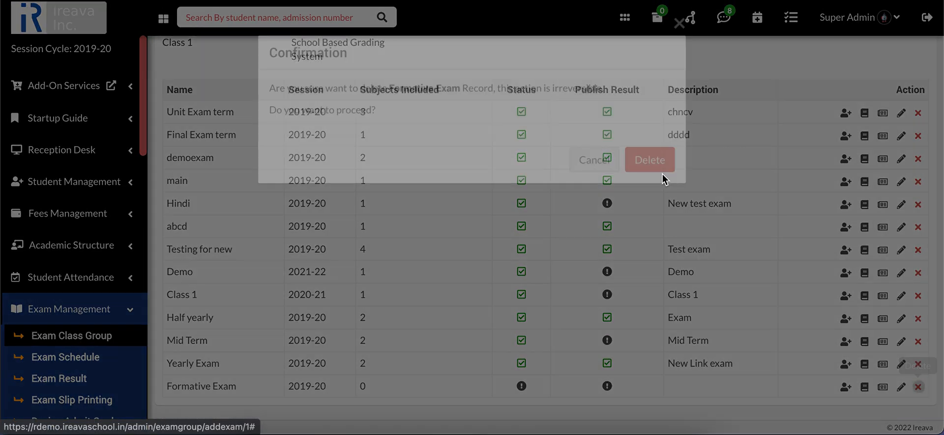
left_click(662, 163)
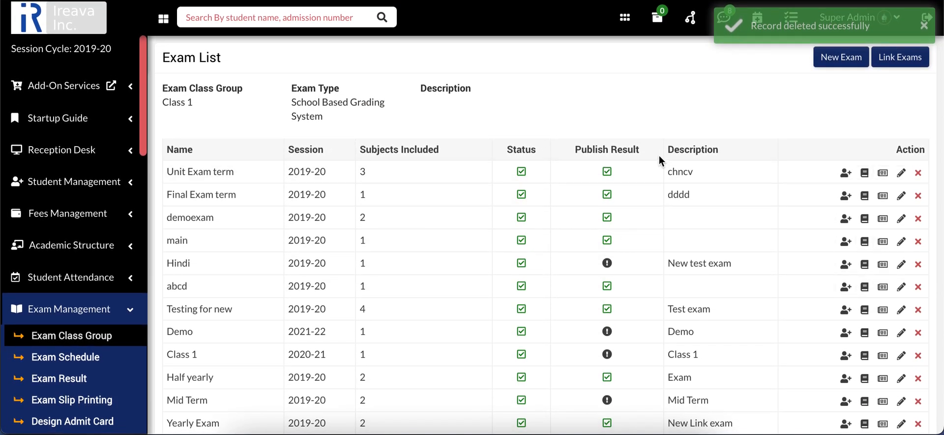
Create a new exam named Formative Exam for session 2019-20, without a description or publishing, and save it
left_click(835, 69)
type("Formatie")
key("BackSpace")
key("BackSpace")
type("ive Exam")
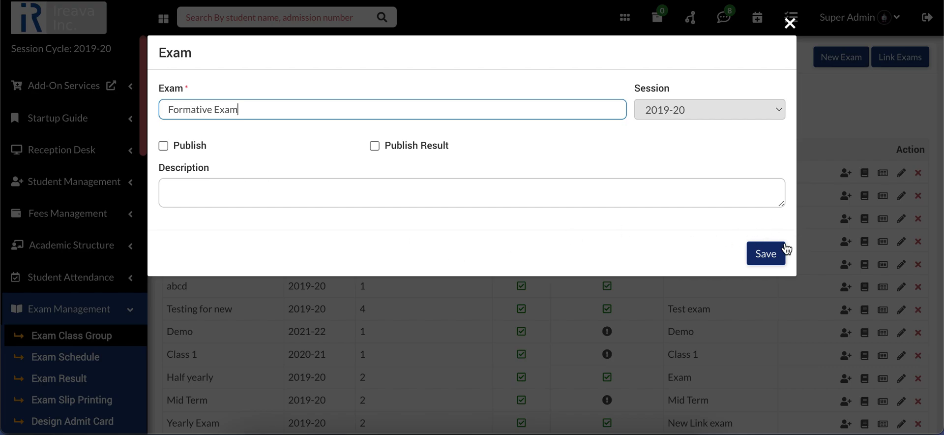
left_click(355, 182)
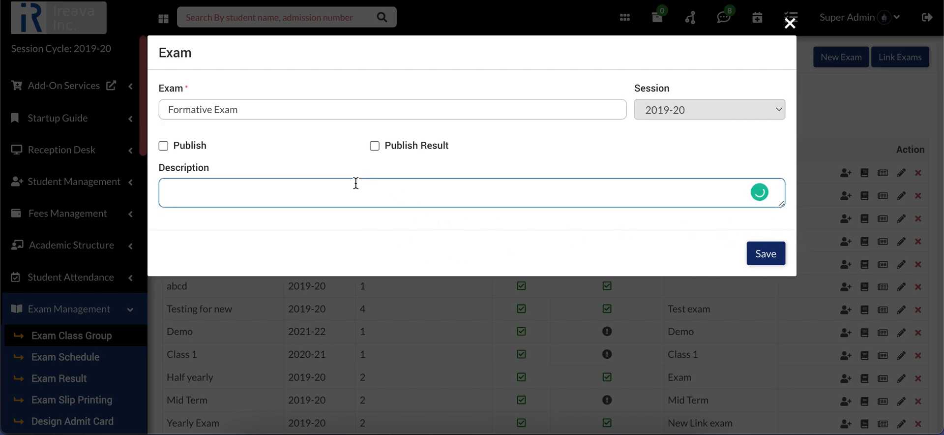
left_click(767, 254)
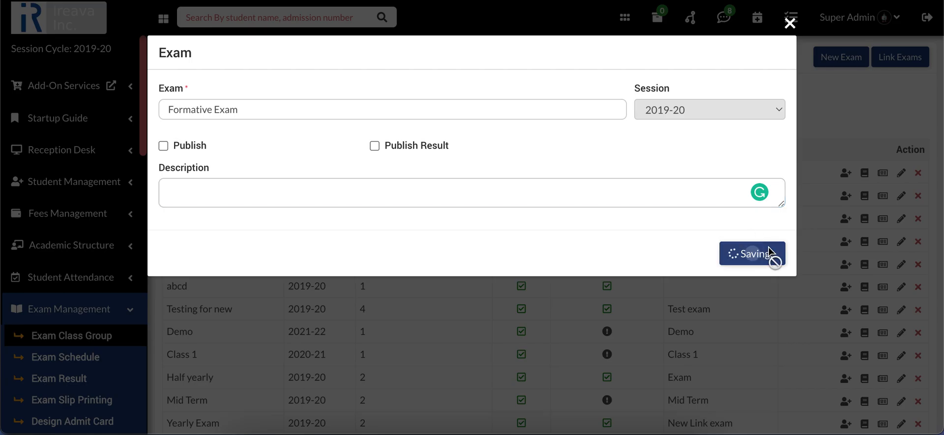
Open student assignment for the Formative Exam and search for the students of Class 1, section B
scroll(543, 299, "down", 2)
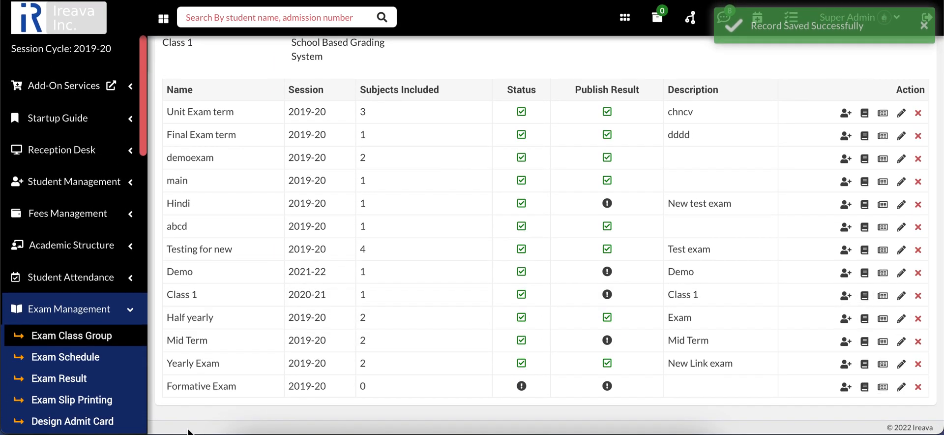
left_click(847, 388)
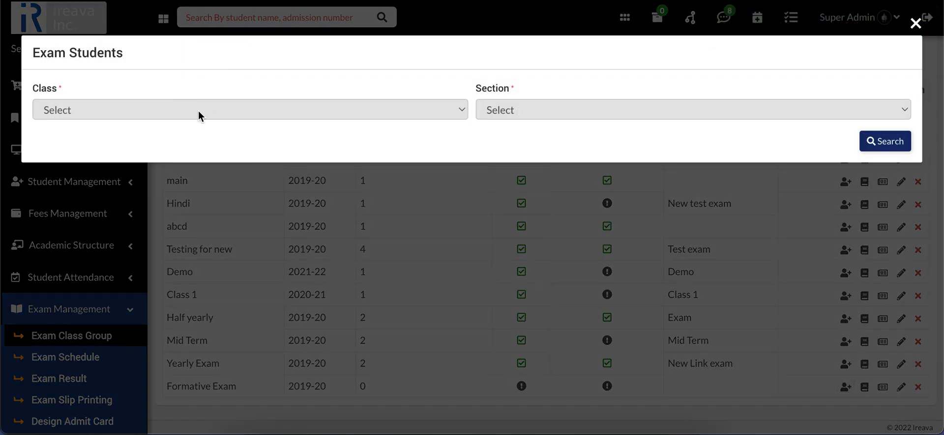
left_click(199, 116)
left_click(195, 129)
left_click(506, 110)
left_click(507, 126)
left_click(881, 142)
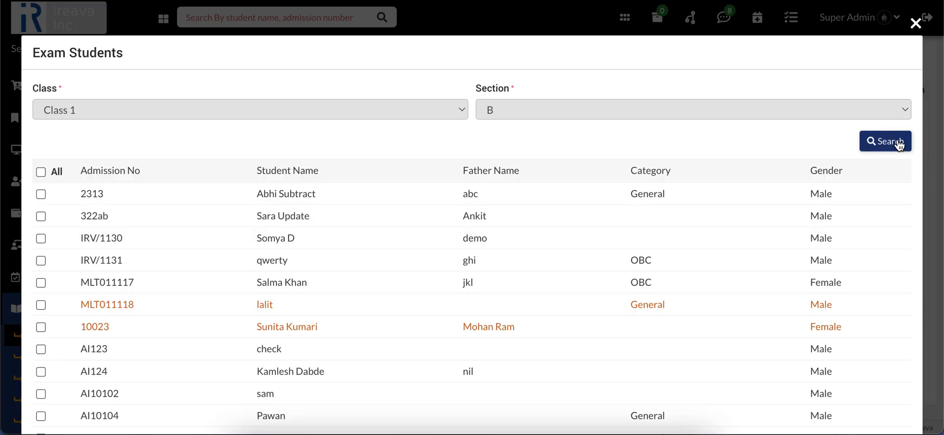
Assign all listed students except the two highlighted in orange to the Formative Exam and save
left_click(41, 171)
scroll(47, 177, "down", 3)
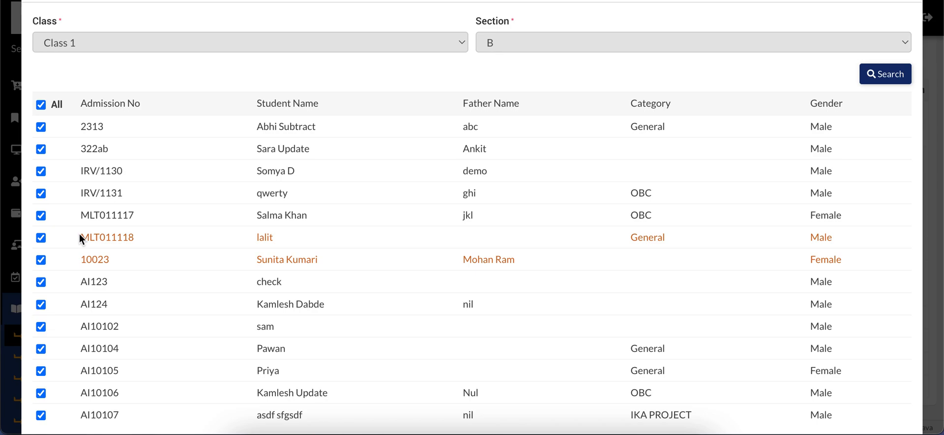
left_click(41, 238)
left_click(41, 259)
scroll(414, 249, "down", 1)
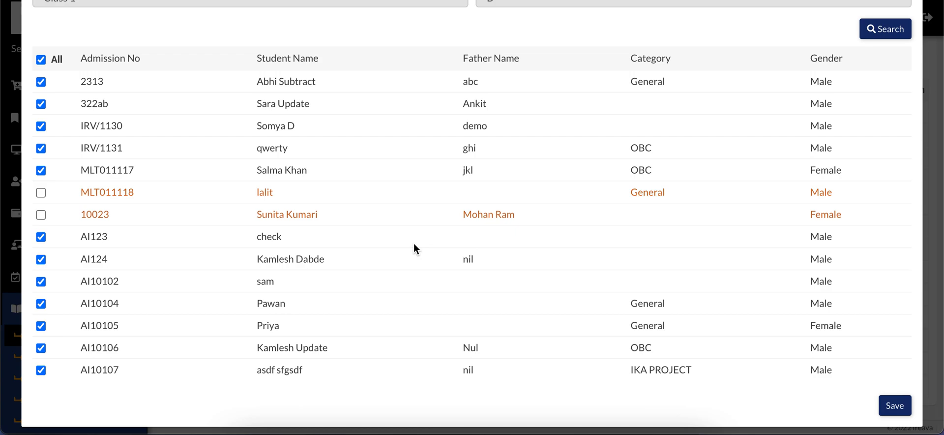
left_click(901, 405)
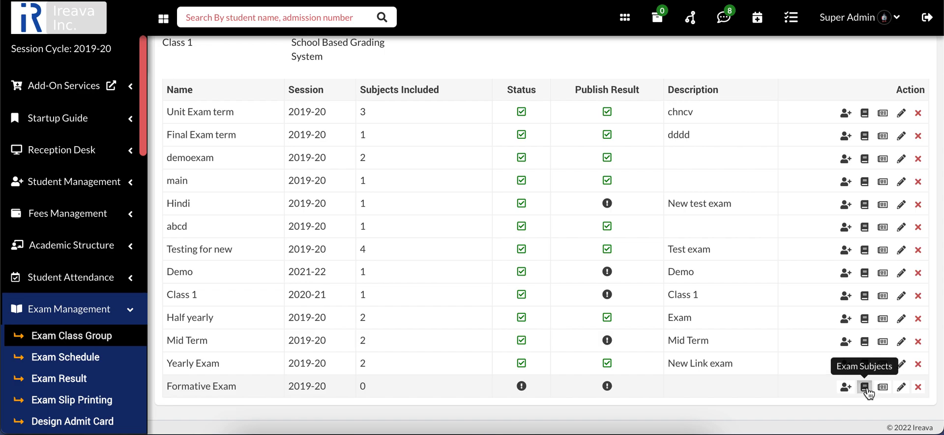
Add a subject row to the Formative Exam and choose English (ENG) as its subject
left_click(866, 389)
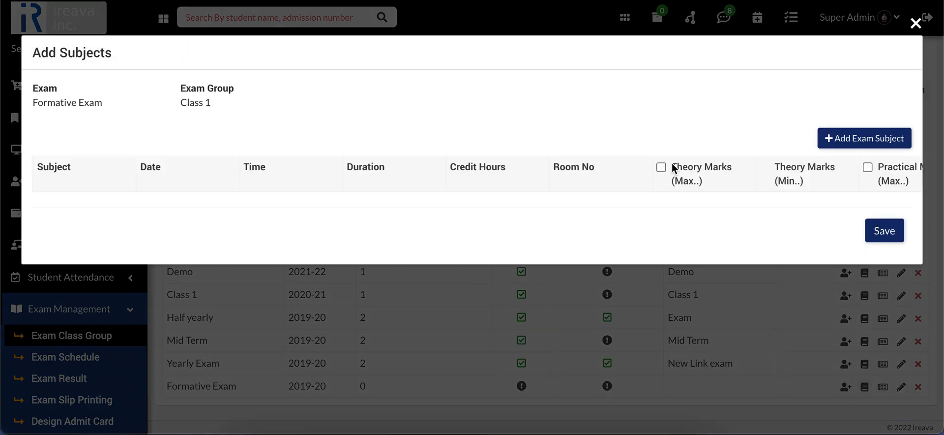
left_click(869, 140)
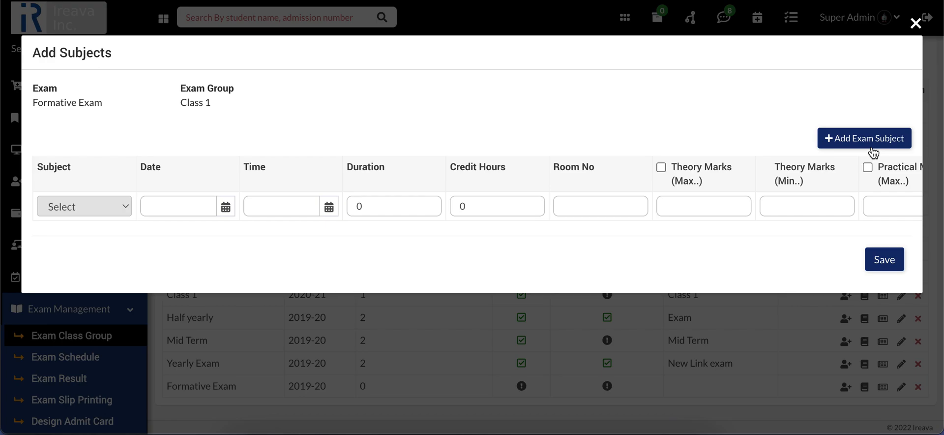
left_click(50, 217)
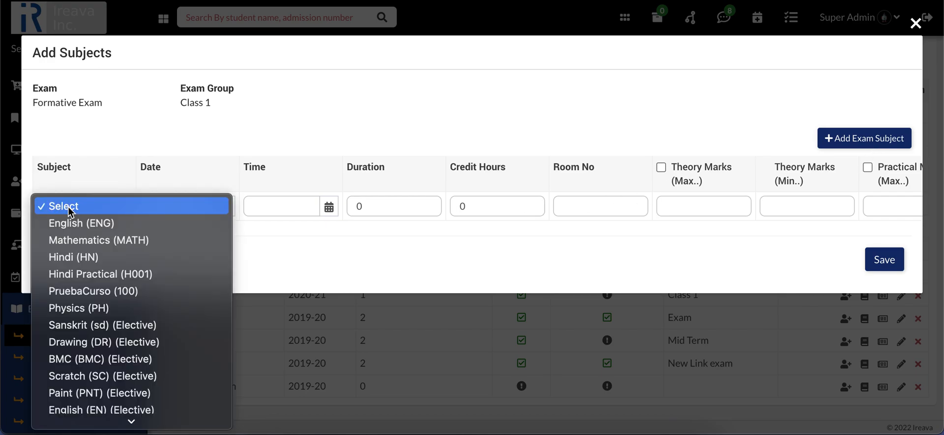
left_click(116, 225)
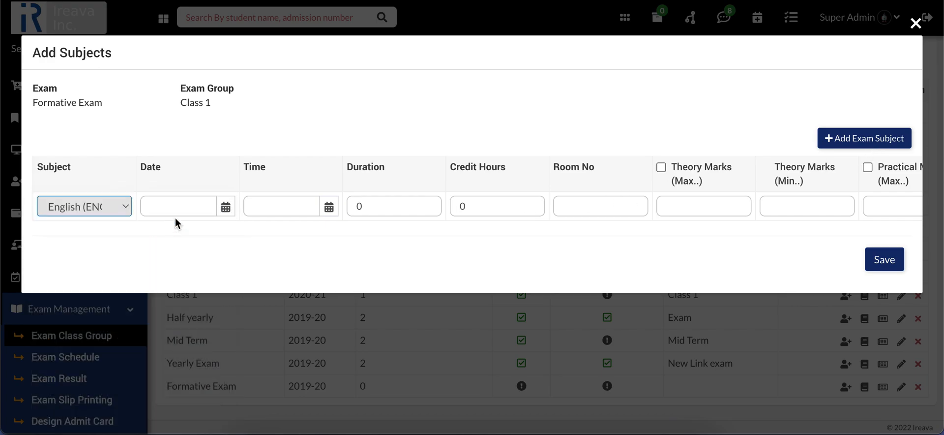
Set the English exam date to 11-May-2022
left_click(219, 209)
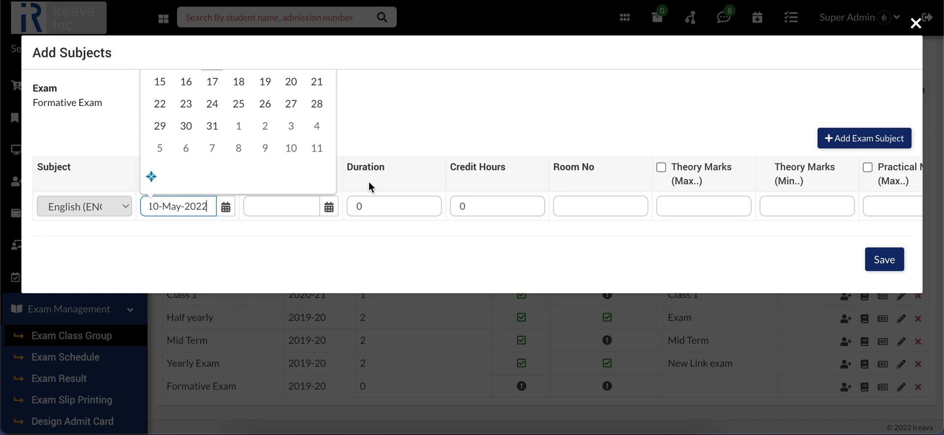
left_click(351, 232)
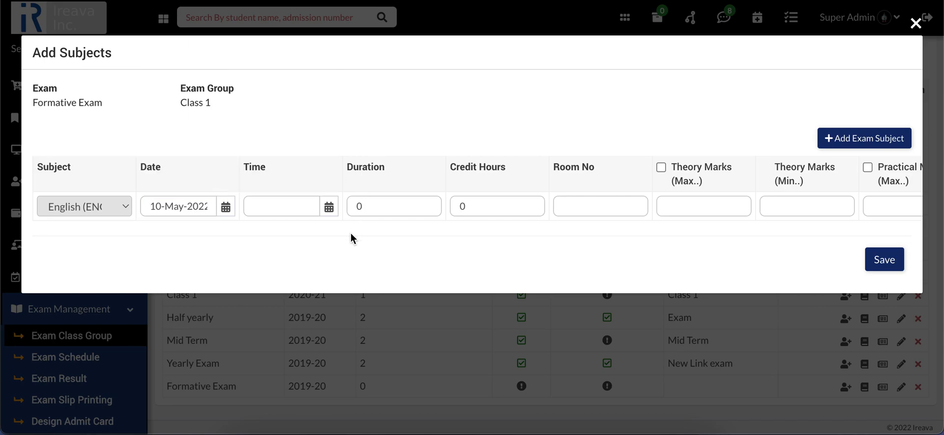
left_click(219, 210)
left_click(186, 81)
left_click(161, 205)
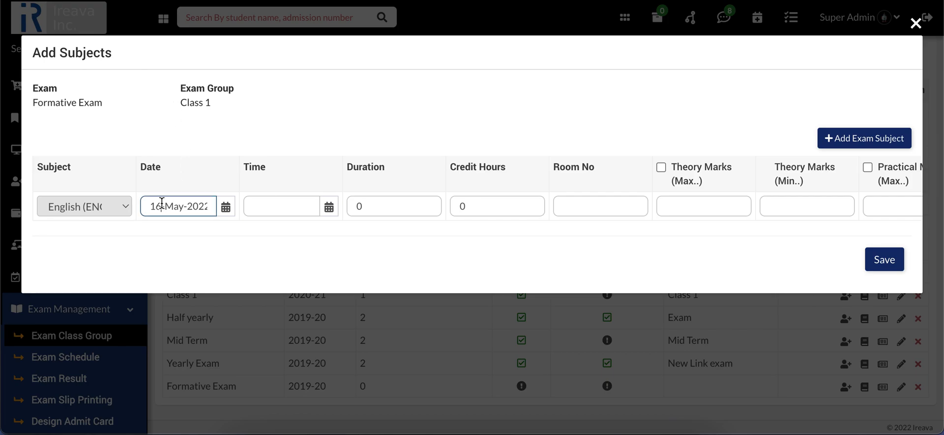
key("BackSpace")
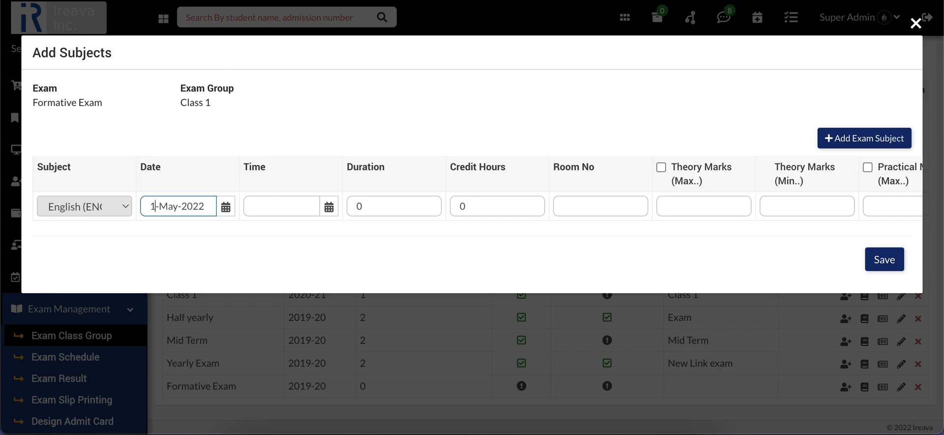
type("1")
Set the English exam time to 9 hours and 30 minutes
left_click(329, 208)
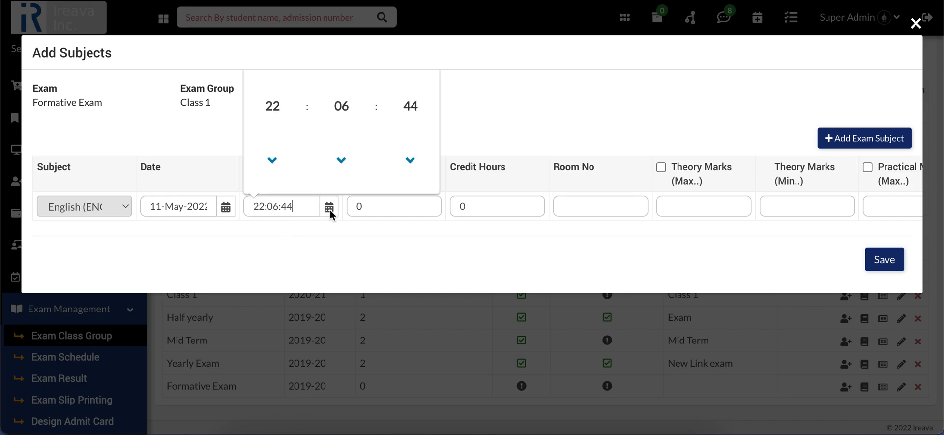
left_click(273, 106)
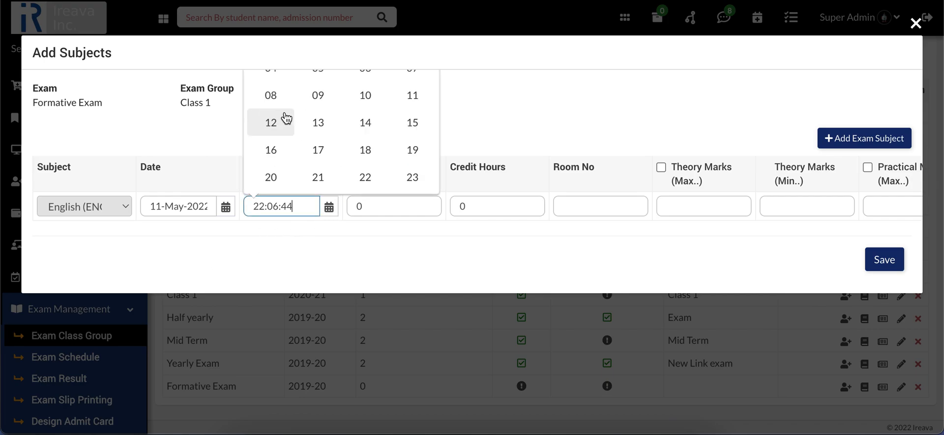
left_click(321, 102)
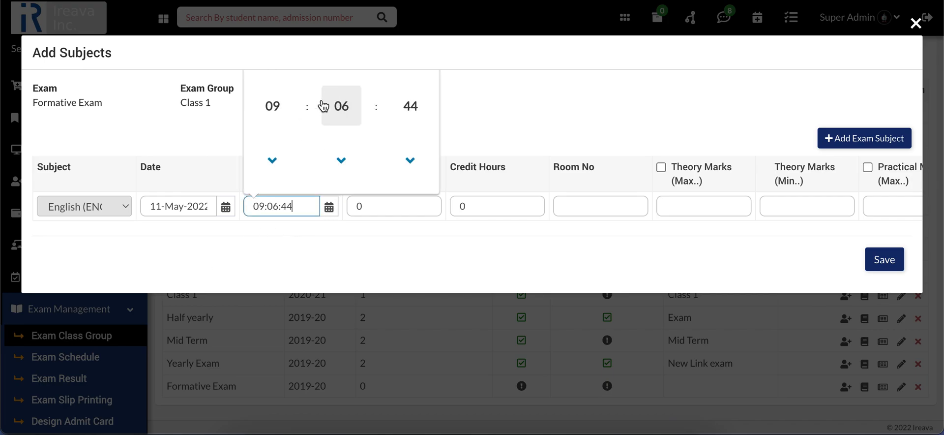
left_click(346, 121)
left_click(370, 126)
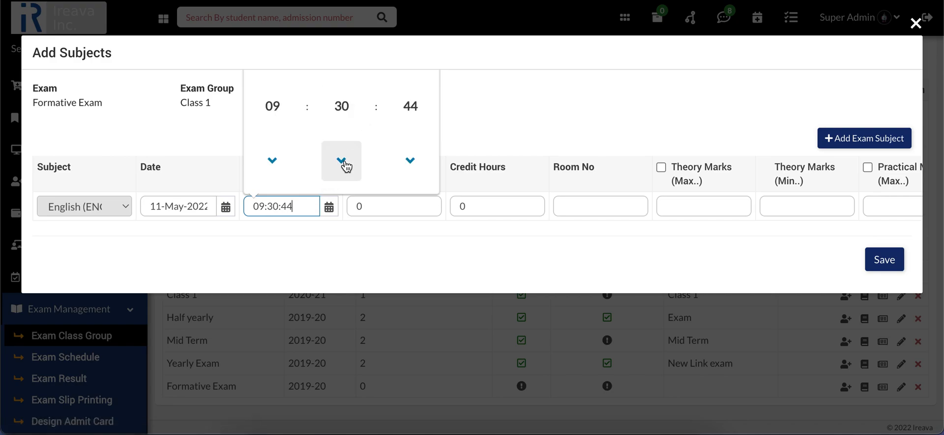
Set the English exam duration to 1 and its room number to 10
left_click(340, 238)
left_click(404, 203)
key("BackSpace")
type("1")
left_click(496, 207)
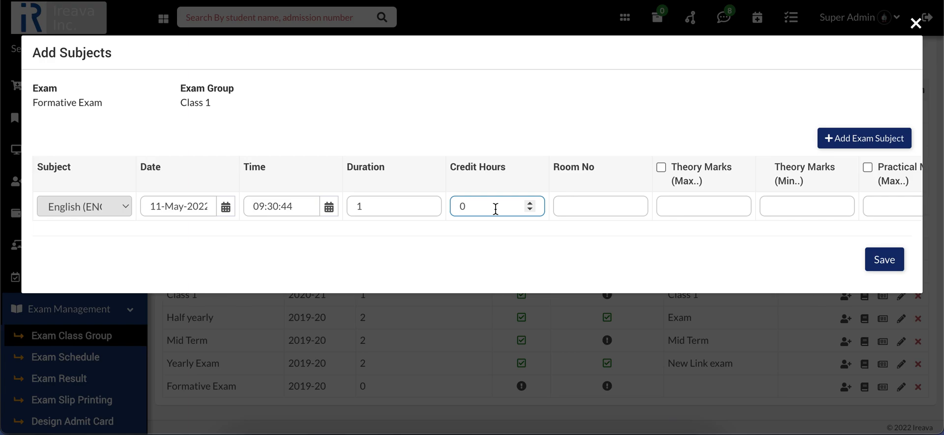
left_click(608, 212)
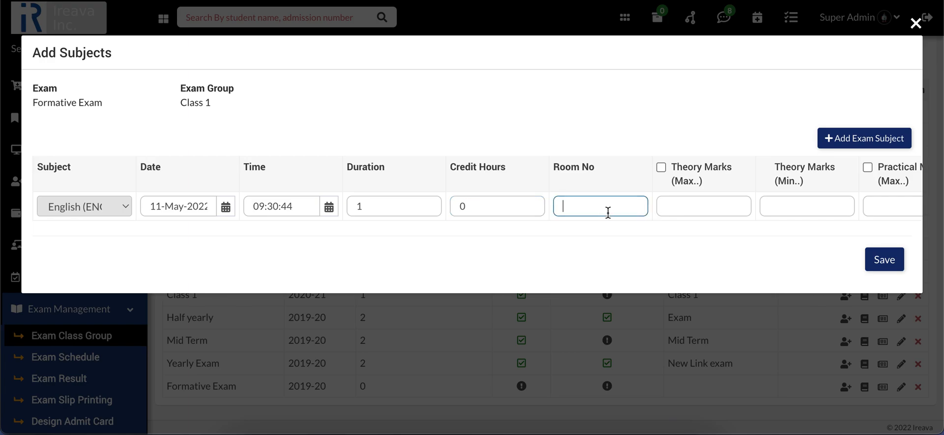
type("10")
left_click(659, 225)
Enable theory marks and practical marks for the exam subjects
scroll(718, 209, "right", 2)
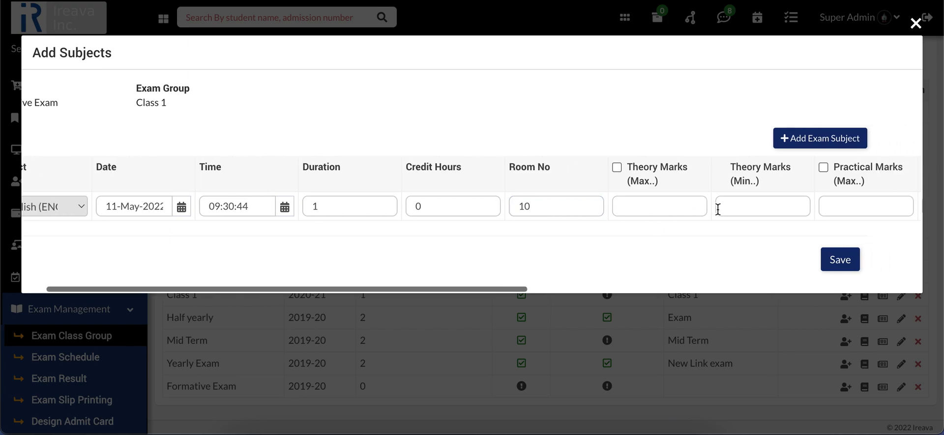
scroll(718, 209, "right", 15)
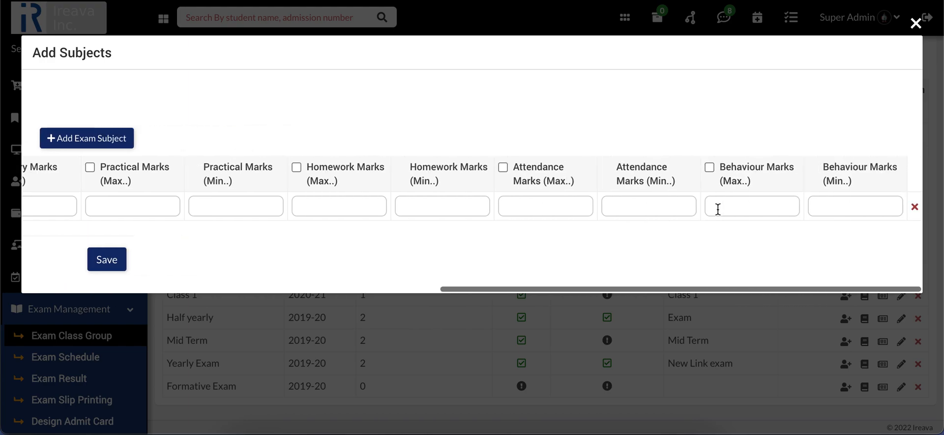
scroll(512, 213, "left", 15)
scroll(537, 213, "right", 6)
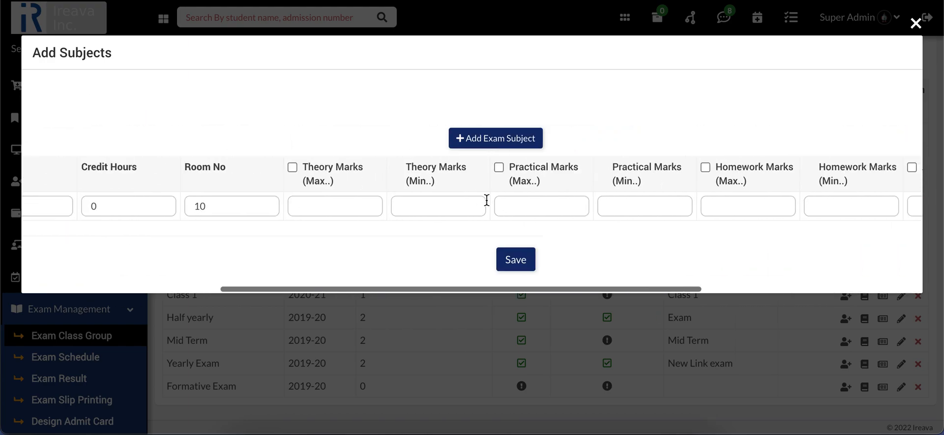
left_click(292, 167)
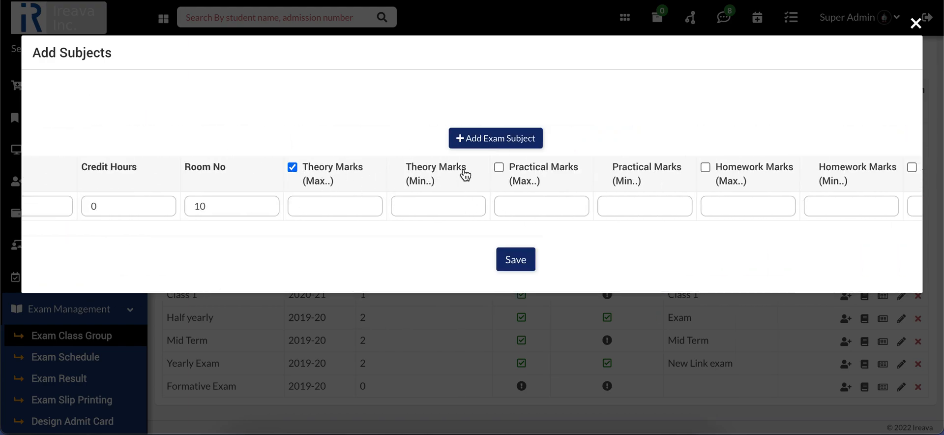
left_click(499, 167)
scroll(346, 201, "left", 1)
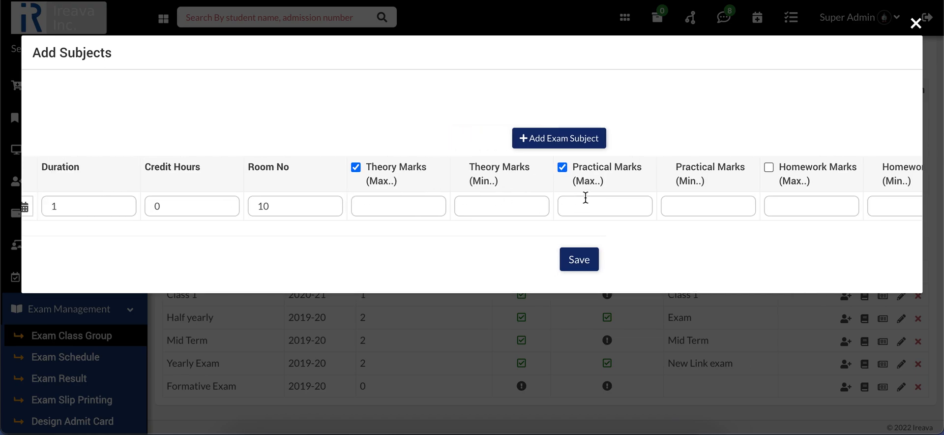
scroll(585, 197, "left", 5)
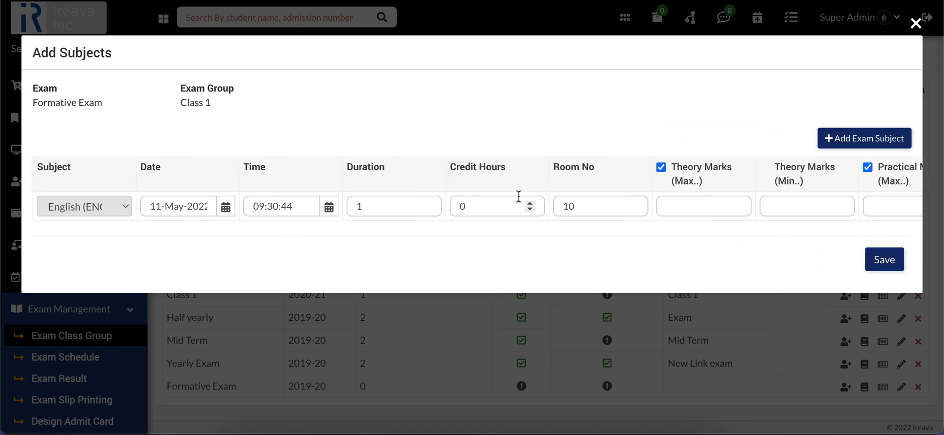
scroll(518, 196, "right", 1)
scroll(618, 187, "left", 1)
scroll(810, 197, "right", 10)
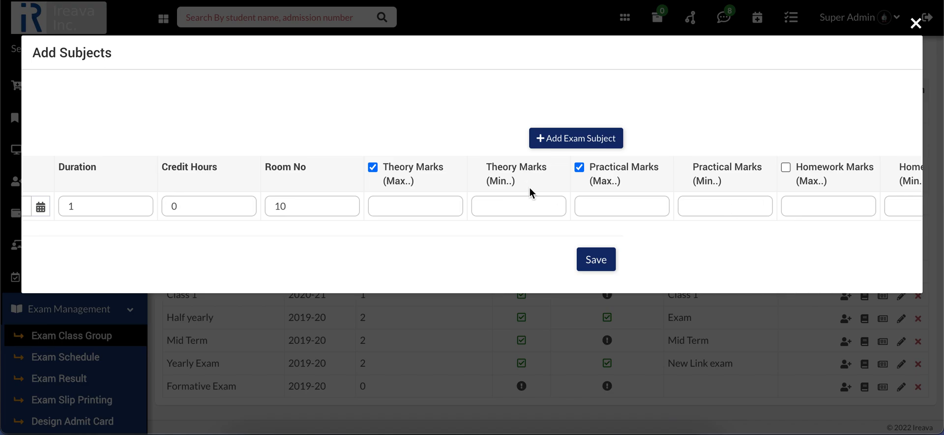
Add a second subject row for Mathematics (MATH) and set its exam date to 12-May-2022
scroll(531, 189, "left", 10)
left_click(833, 149)
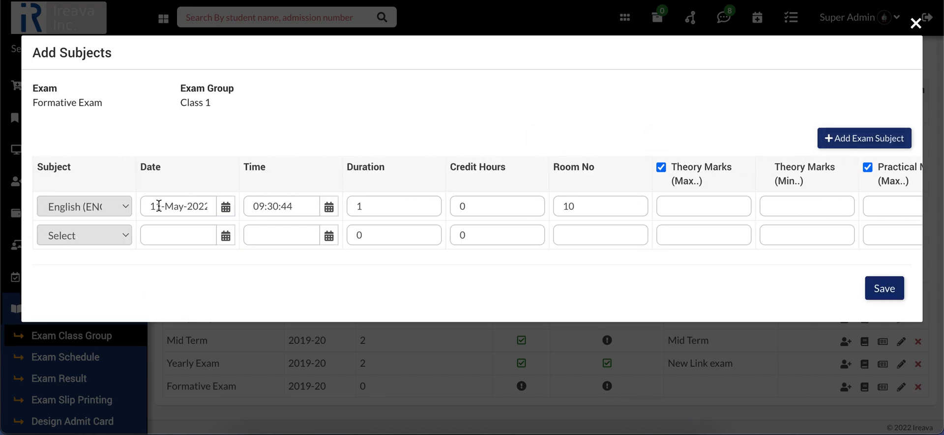
left_click(115, 234)
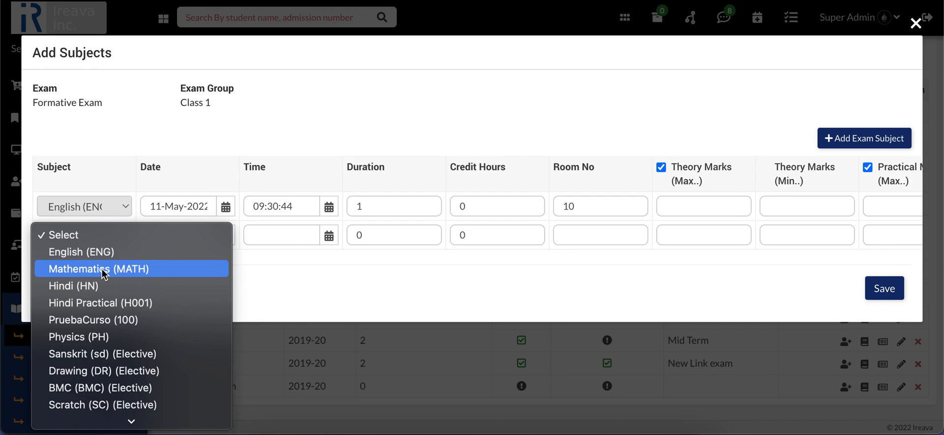
left_click(102, 268)
left_click(225, 235)
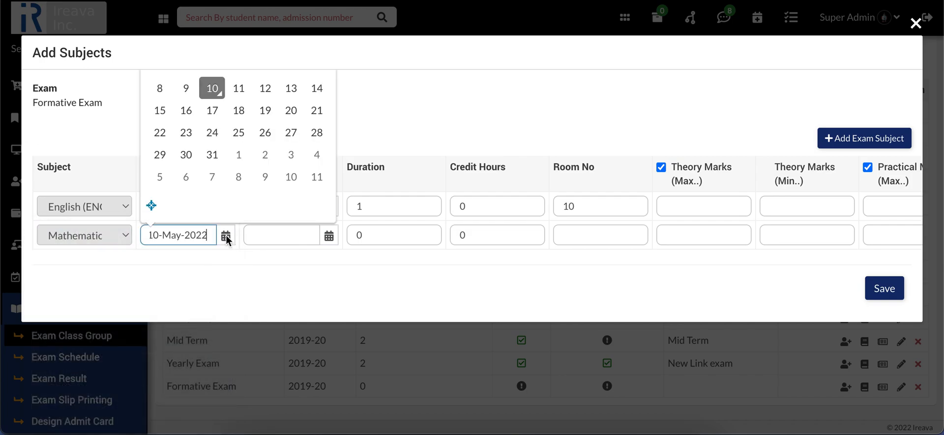
left_click(268, 90)
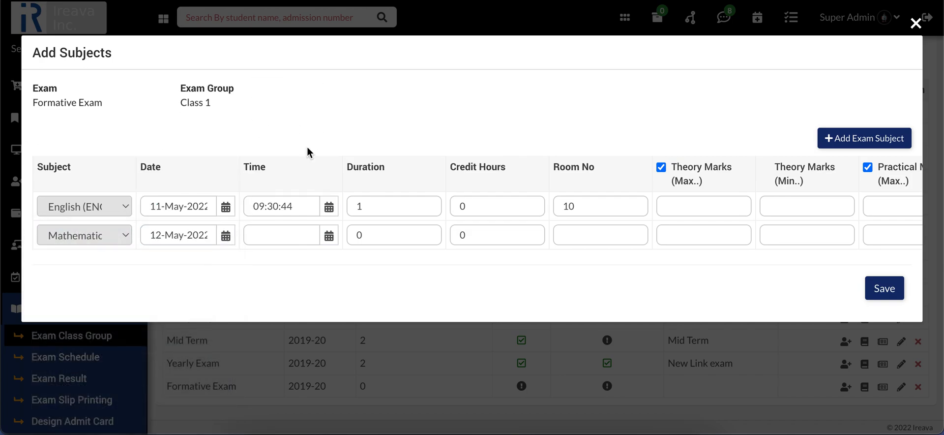
Set the Mathematics exam time to 09:30:44 by copying the English exam time
left_click(329, 235)
left_click(309, 241)
left_click_drag(301, 206, 248, 206)
key("ctrl+c")
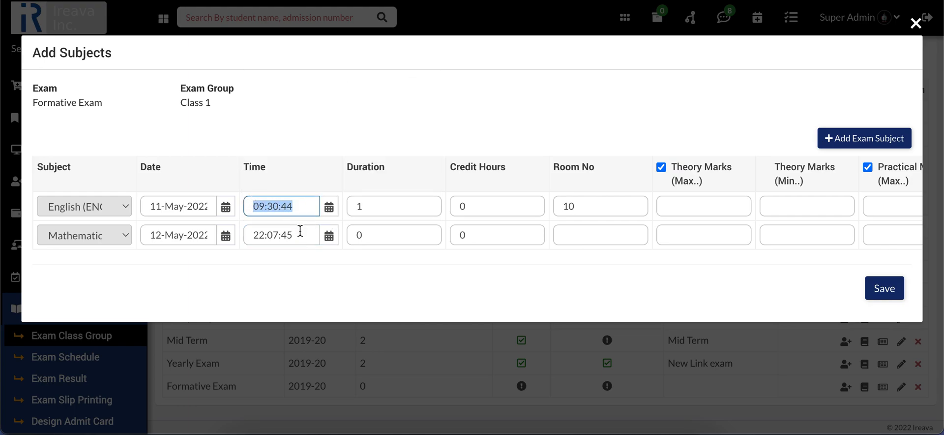
left_click_drag(301, 231, 206, 231)
key("ctrl+v")
Set the Mathematics exam duration to 1 and its room number to 10
left_click(375, 236)
key("BackSpace")
type("1")
key("Tab")
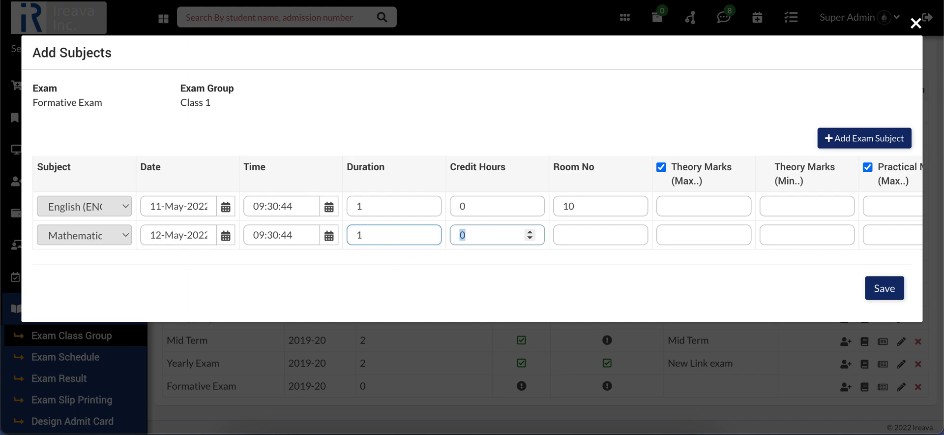
key("Tab")
type("10")
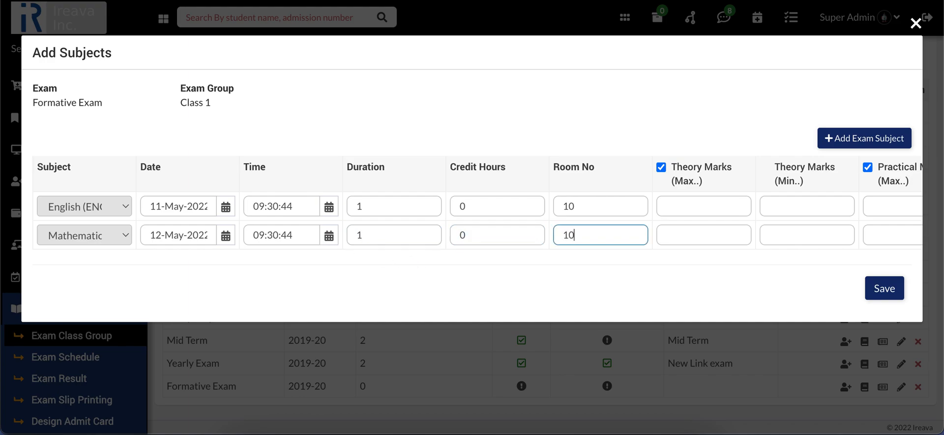
Enter English theory marks of 100 maximum and 30 minimum
left_click(686, 205)
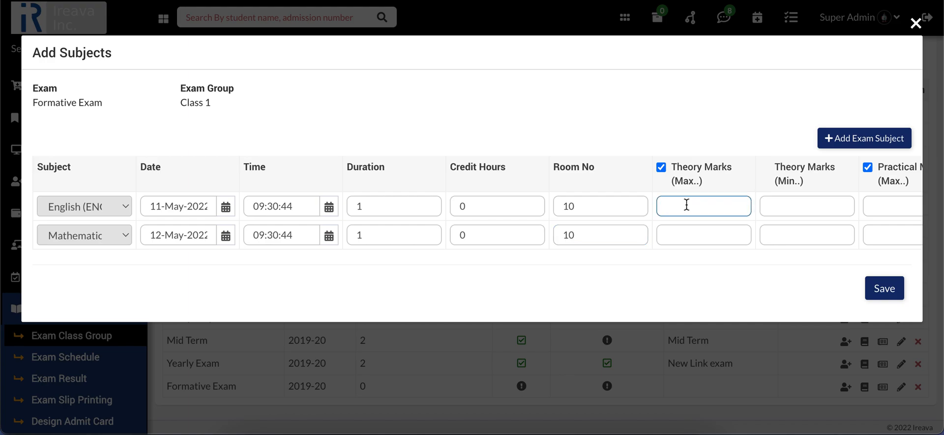
scroll(679, 247, "right", 2)
scroll(679, 247, "right", 2)
type("100")
key("Tab")
type("30")
scroll(718, 239, "right", 5)
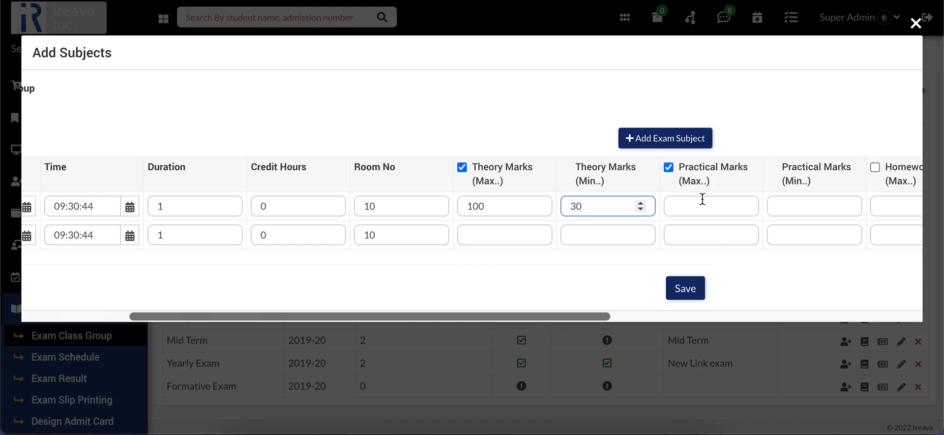
Set the English theory marks to 80 maximum and 25 minimum
left_click(504, 208)
key("BackSpace")
key("BackSpace")
key("BackSpace")
type("80")
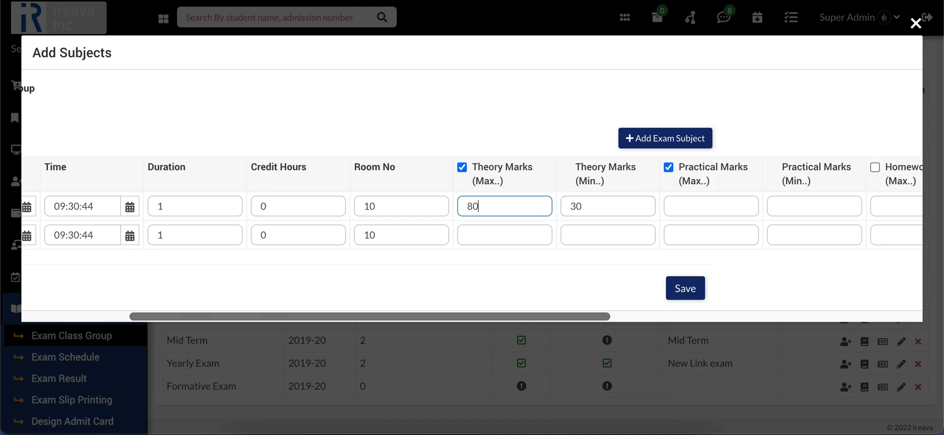
key("Tab")
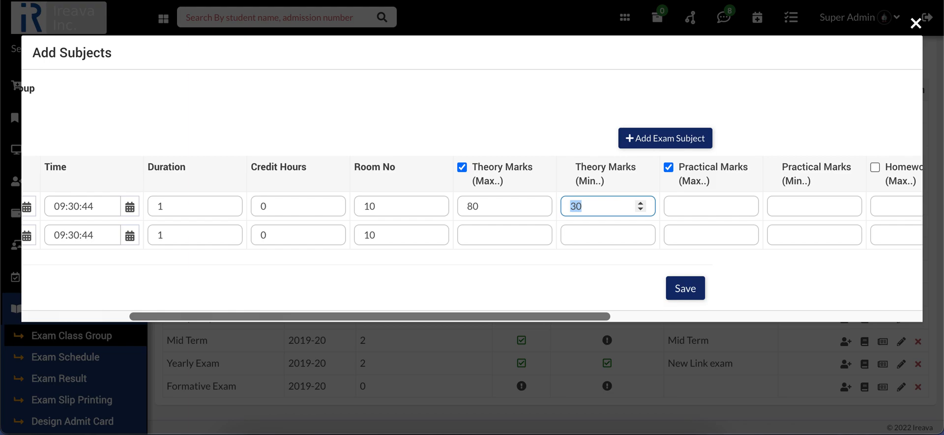
type("25")
Set the English practical marks to 20 maximum and 5 minimum
key("Tab")
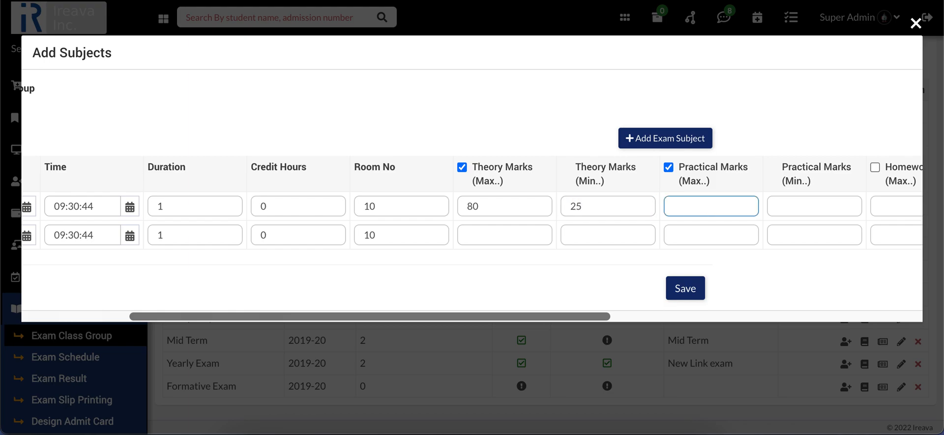
type("20")
key("Tab")
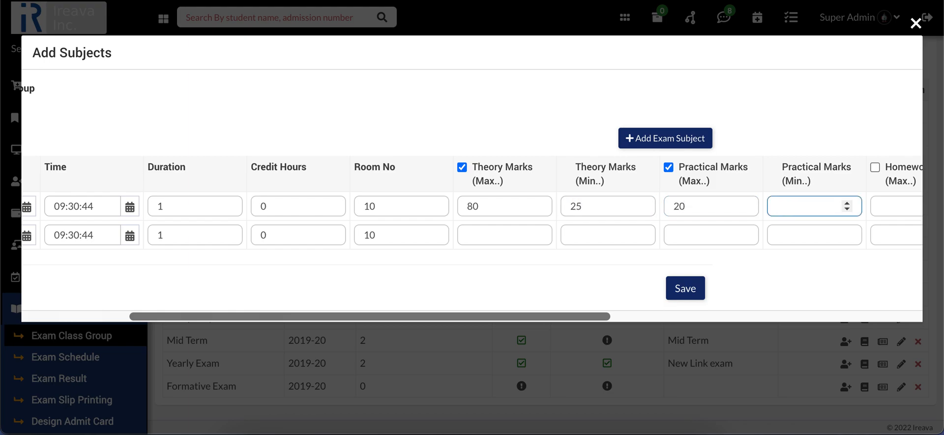
type("5")
Set the Mathematics theory marks to 80 maximum and 25 minimum
left_click(498, 243)
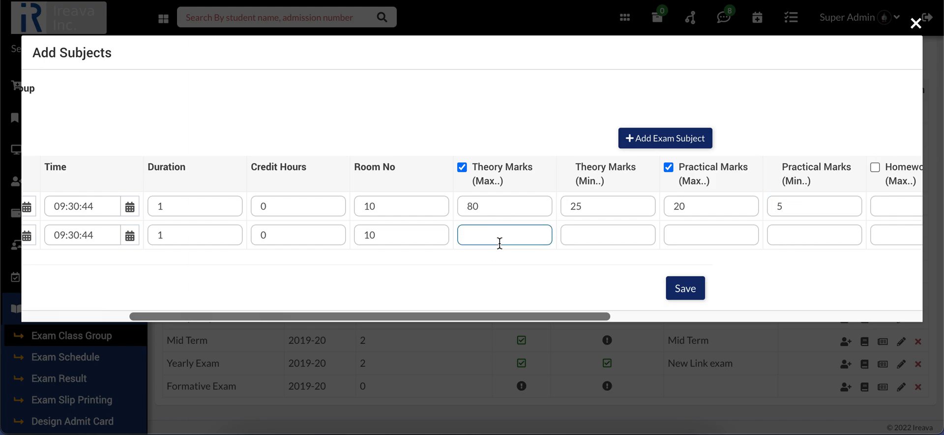
type("80")
key("Tab")
type("25")
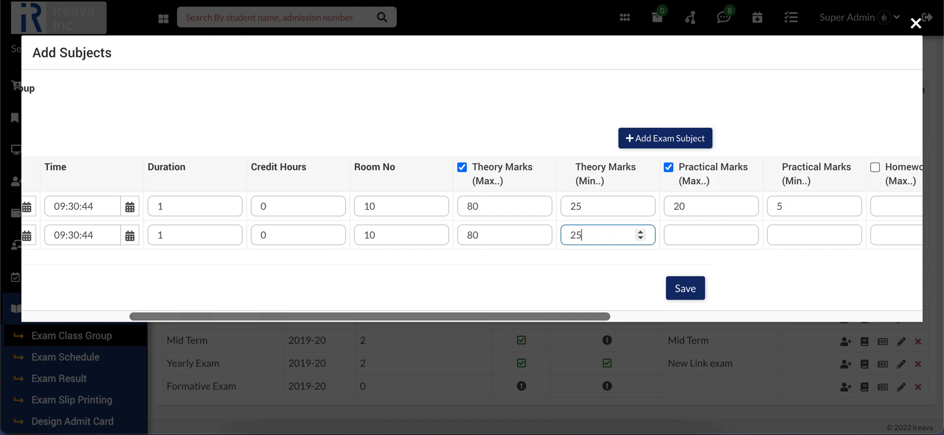
Set the Mathematics practical marks to 20 maximum and 5 minimum, and save the exam subjects
key("Tab")
type("20")
key("Tab")
type("5")
key("BackSpace")
type("5")
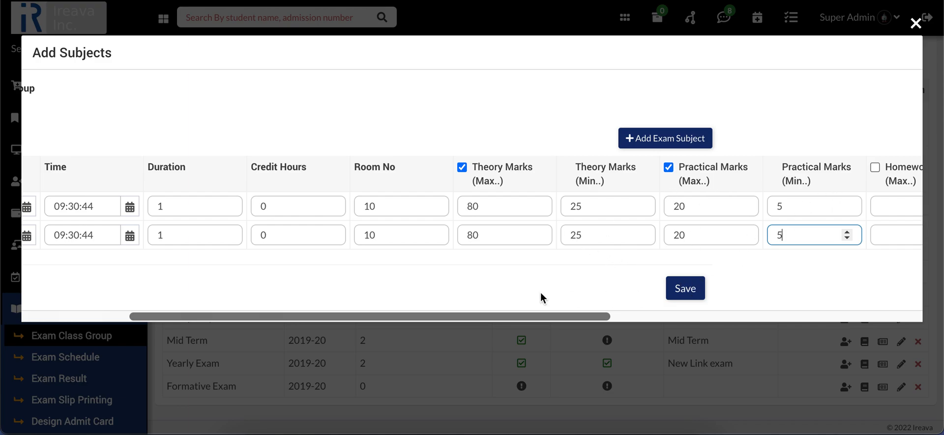
scroll(607, 256, "left", 5)
left_click(880, 297)
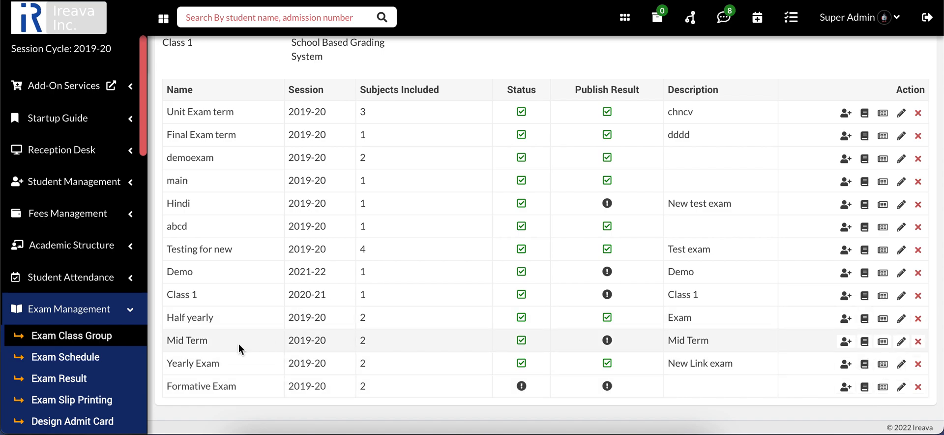
Mark the Formative Exam as published and save it
left_click(901, 386)
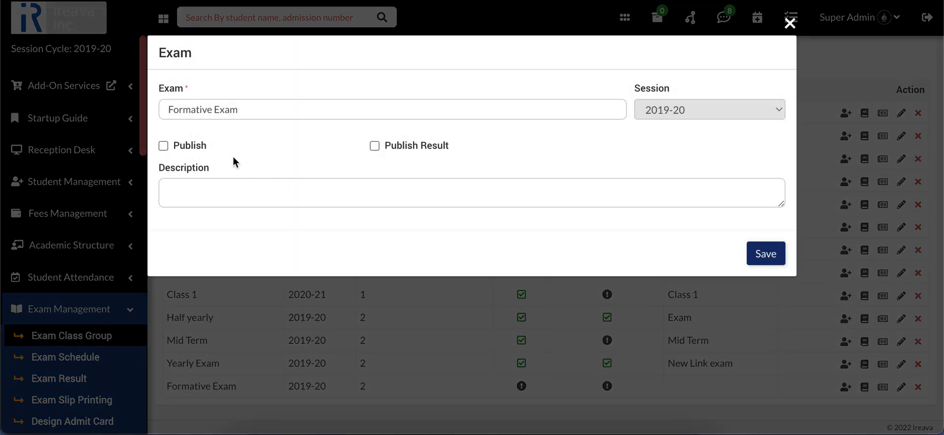
left_click(192, 145)
left_click(766, 254)
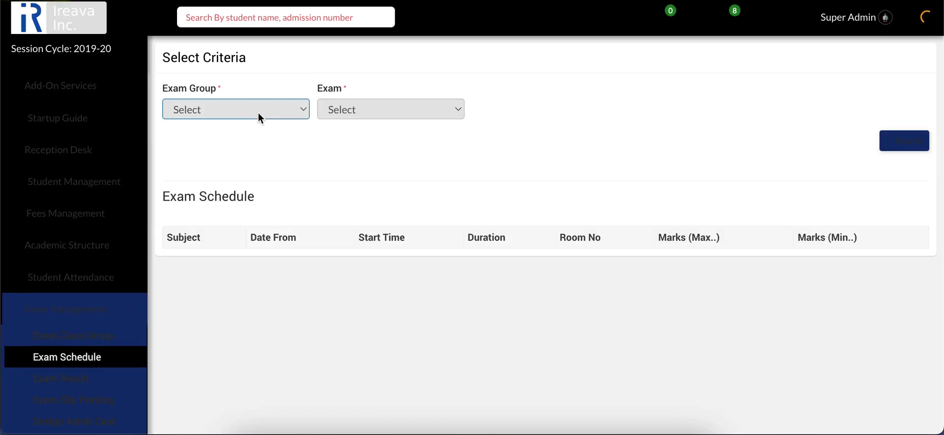
Look up the exam schedule for the Class 1 exam group's Formative Exam
left_click(258, 113)
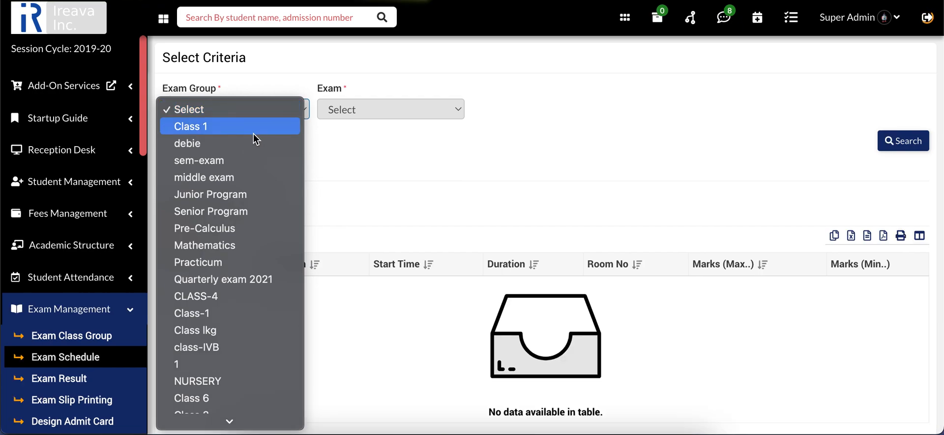
left_click(253, 127)
left_click(340, 116)
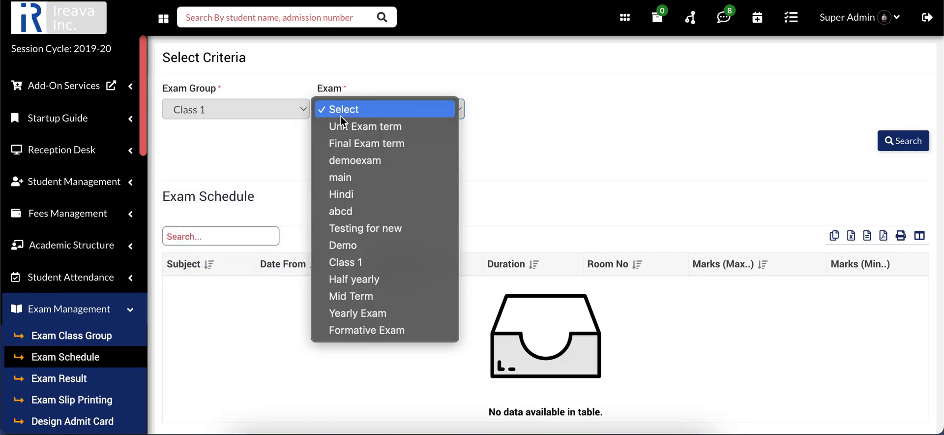
left_click(354, 326)
left_click(896, 143)
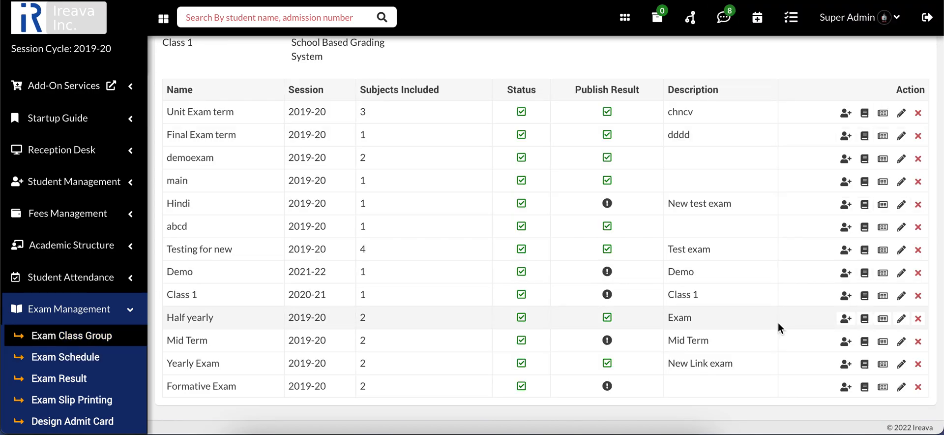
Open the Formative Exam's English marks entry and list the Class 1, section B students for session 2019-20
left_click(884, 388)
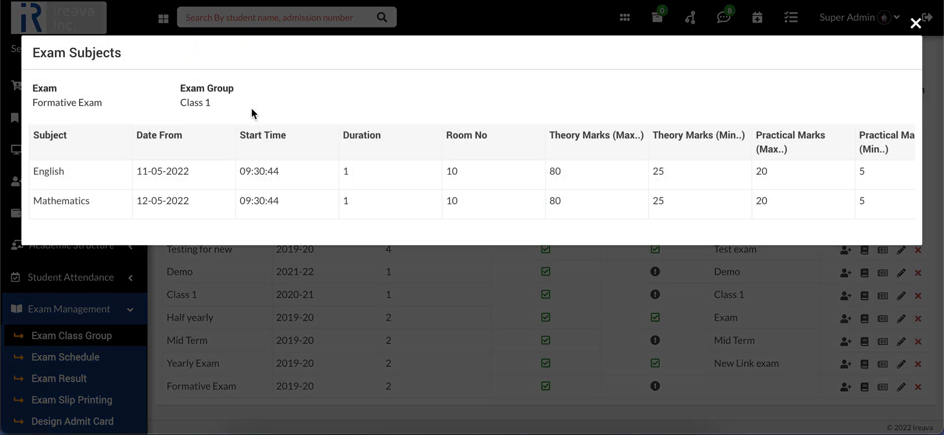
scroll(889, 163, "right", 3)
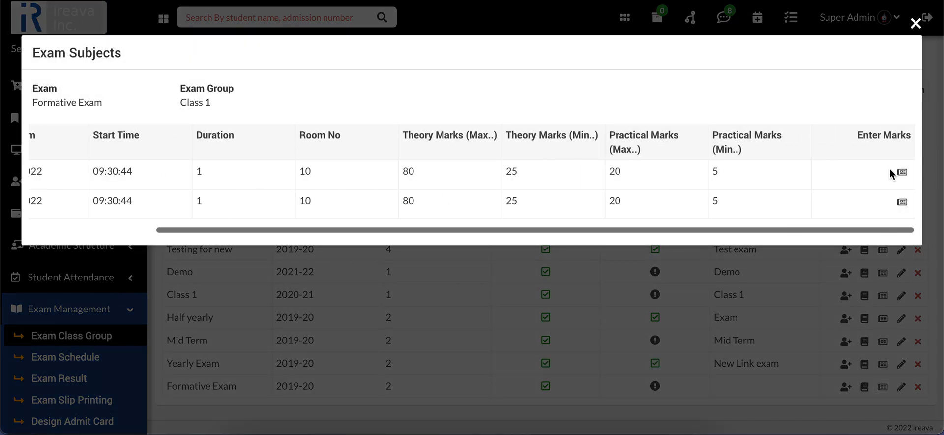
left_click(903, 173)
left_click(257, 109)
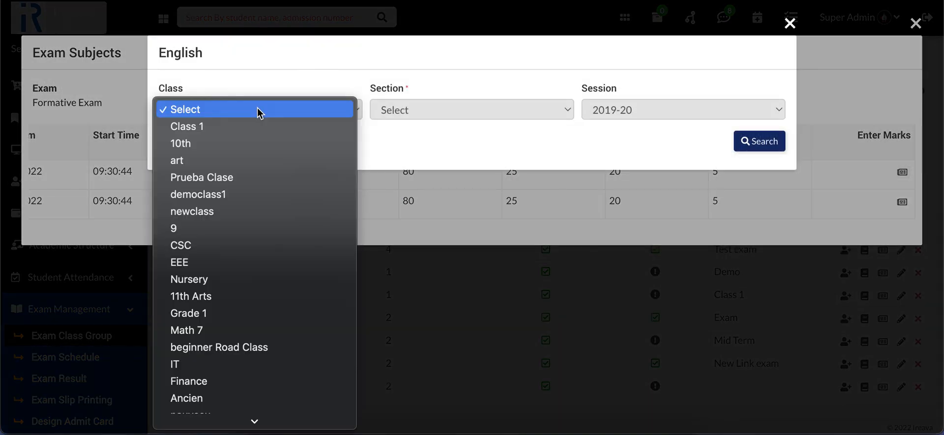
left_click(187, 127)
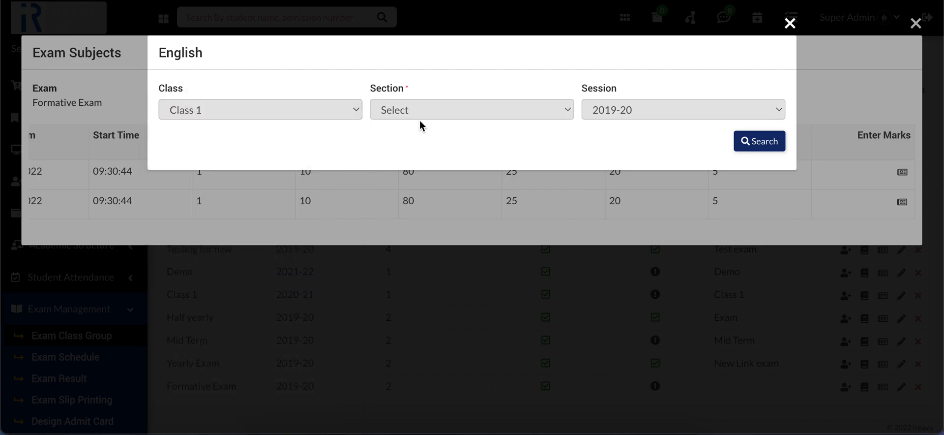
left_click(416, 114)
left_click(418, 123)
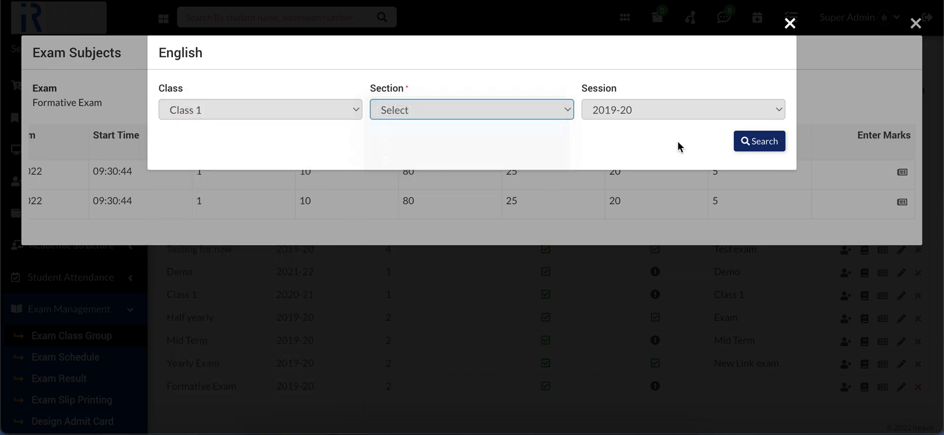
left_click(759, 148)
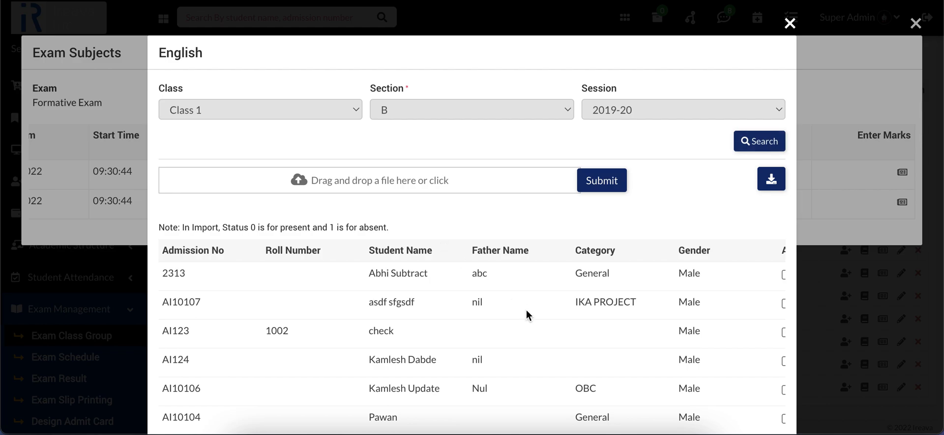
Examine the English marks sheet's attendance, theory, practical and note fields and its import note, and close the sheet and the exam subjects
scroll(527, 314, "right", 8)
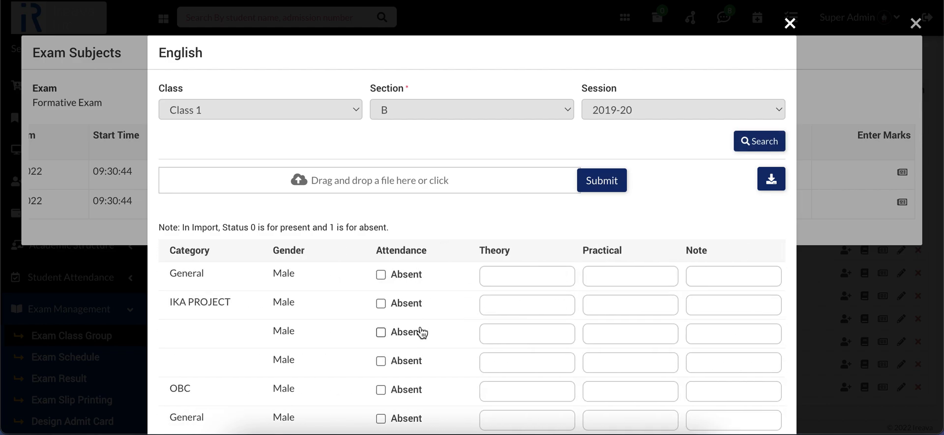
scroll(422, 333, "left", 8)
scroll(422, 333, "right", 5)
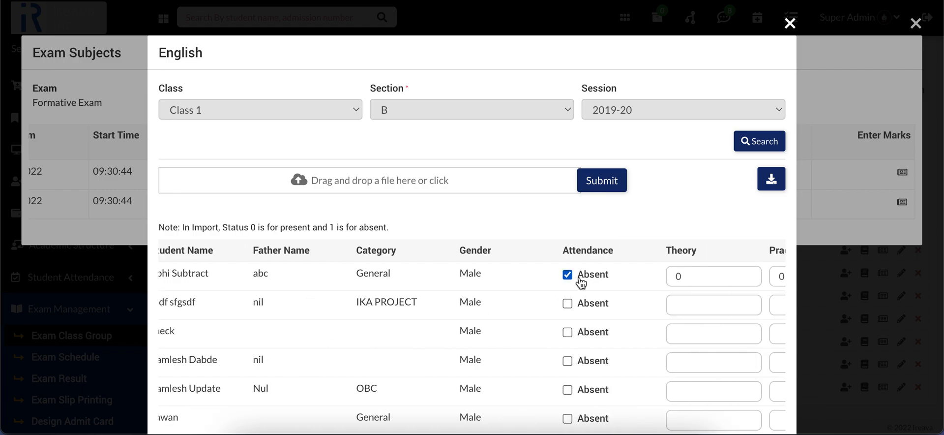
scroll(582, 282, "right", 4)
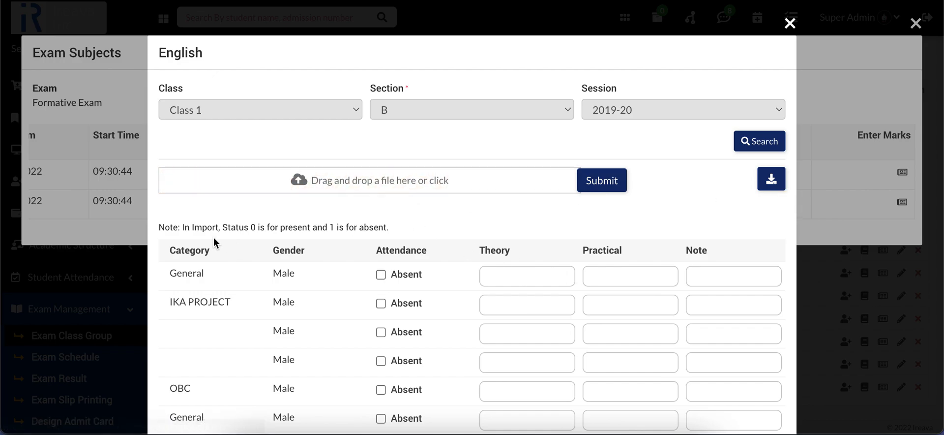
left_click_drag(184, 229, 415, 230)
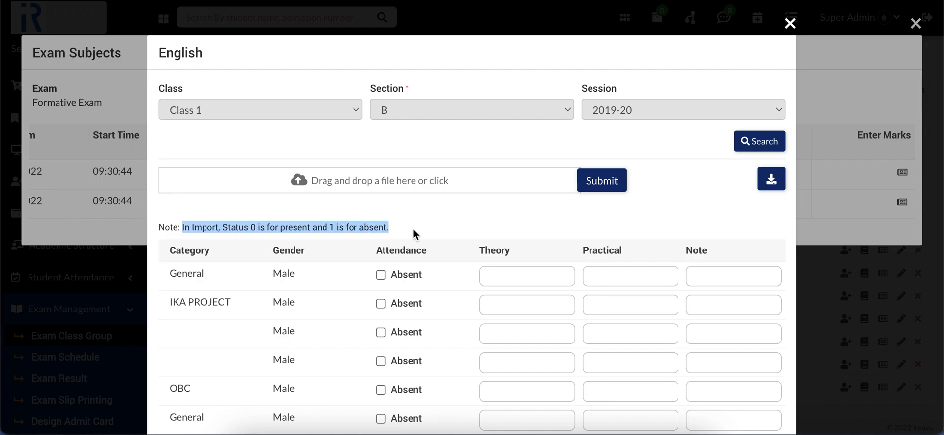
left_click(414, 234)
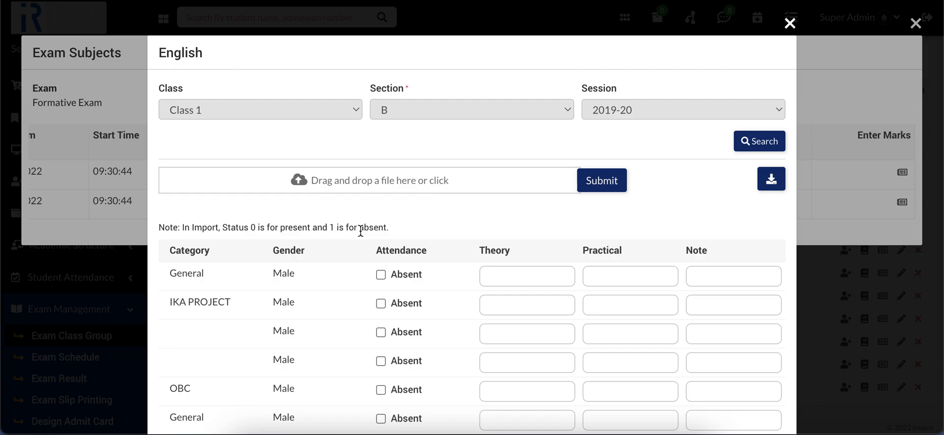
scroll(384, 256, "left", 5)
scroll(403, 282, "down", 5)
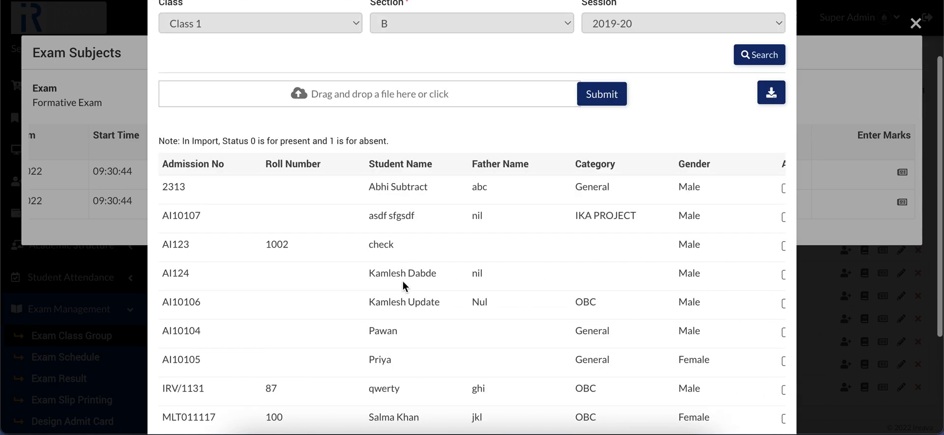
scroll(403, 282, "up", 5)
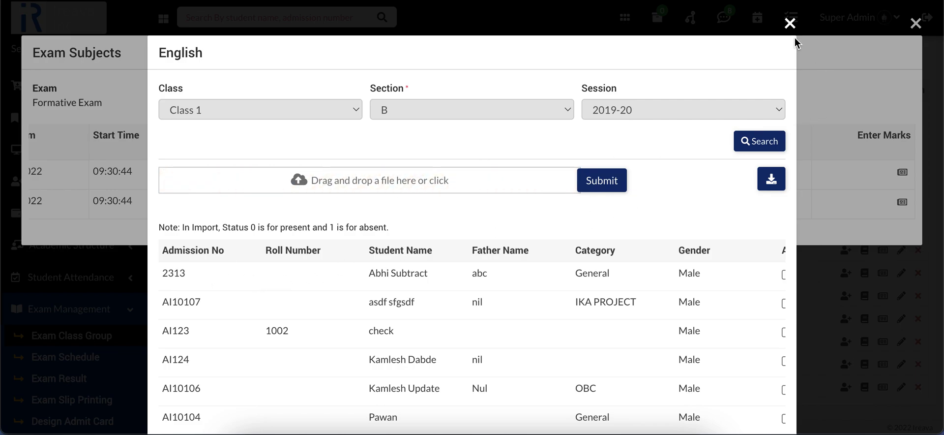
left_click(788, 25)
left_click(916, 23)
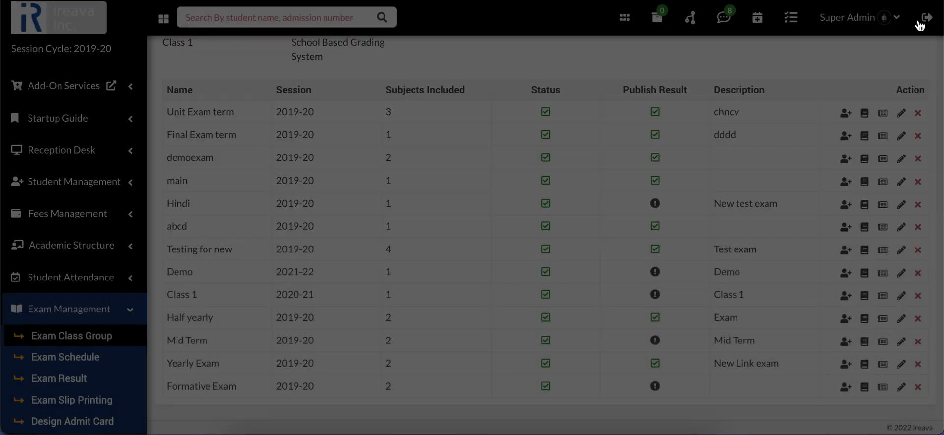
Check the Formative Exam's publish and publish-result options and close its details without saving
left_click(901, 387)
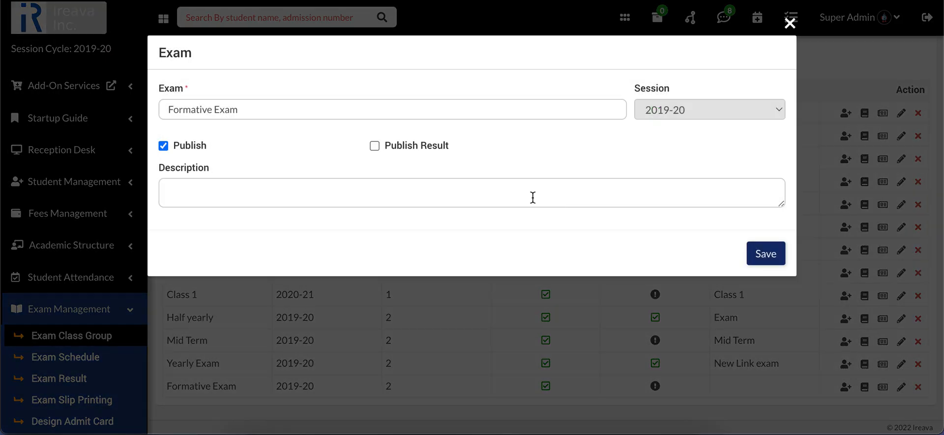
left_click(411, 156)
left_click(790, 23)
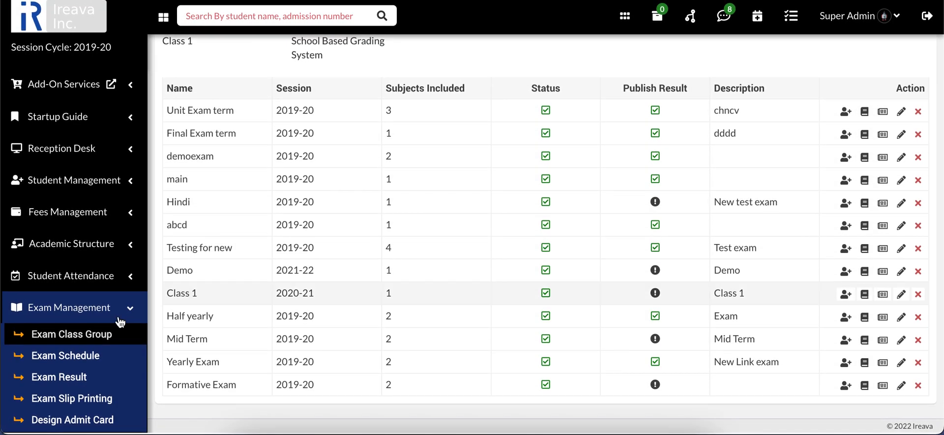
Open the exam result search page
scroll(95, 330, "down", 3)
left_click(75, 269)
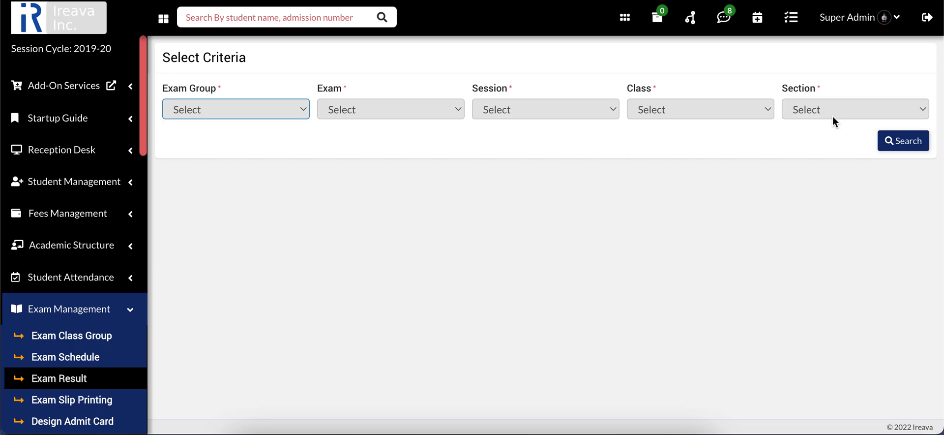
Open an existing marksheet template for design and examine its usage instructions, placeholders and layout
scroll(119, 312, "down", 3)
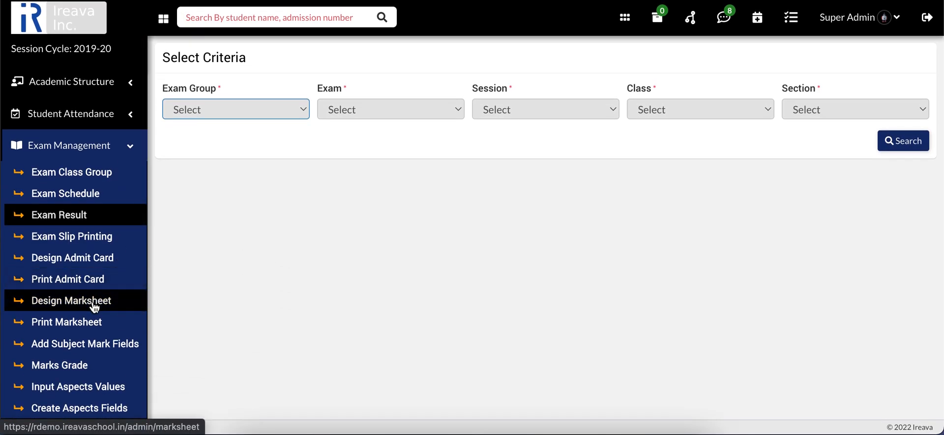
left_click(95, 304)
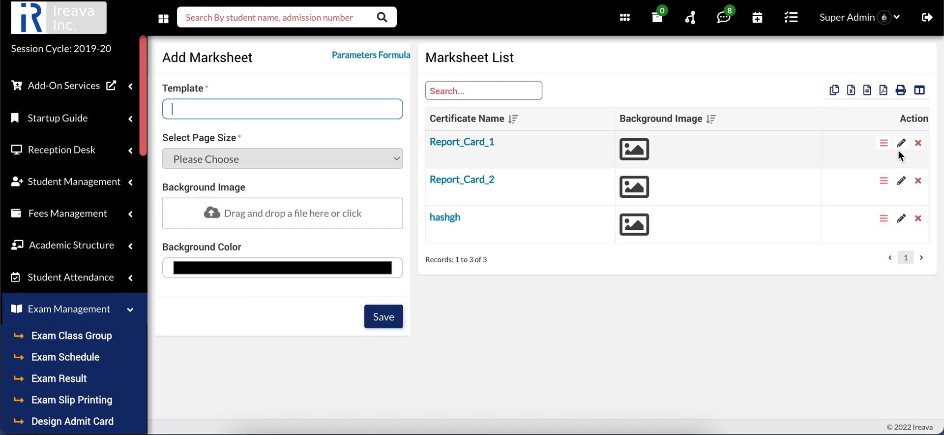
left_click(902, 146)
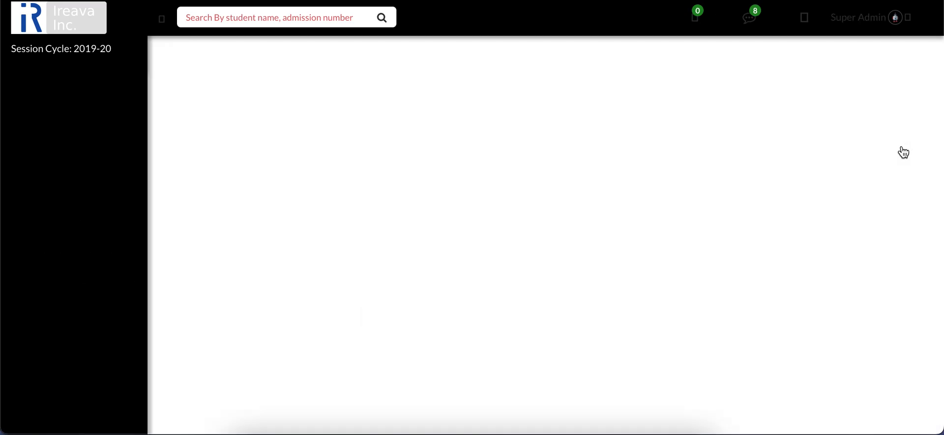
scroll(448, 201, "down", 1)
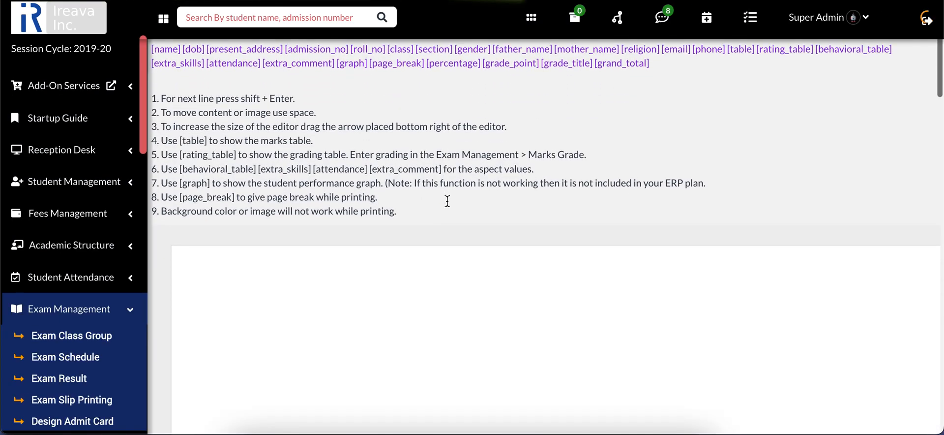
scroll(447, 200, "down", 1)
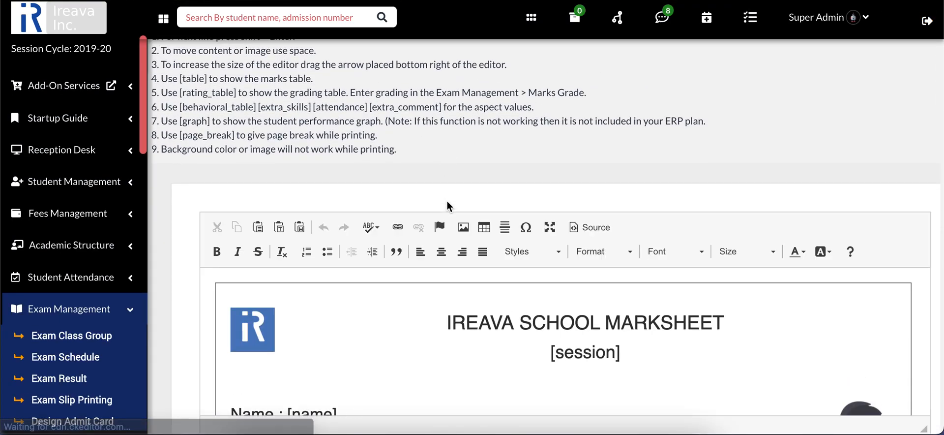
scroll(447, 200, "down", 1)
scroll(535, 252, "down", 3)
scroll(515, 320, "down", 6)
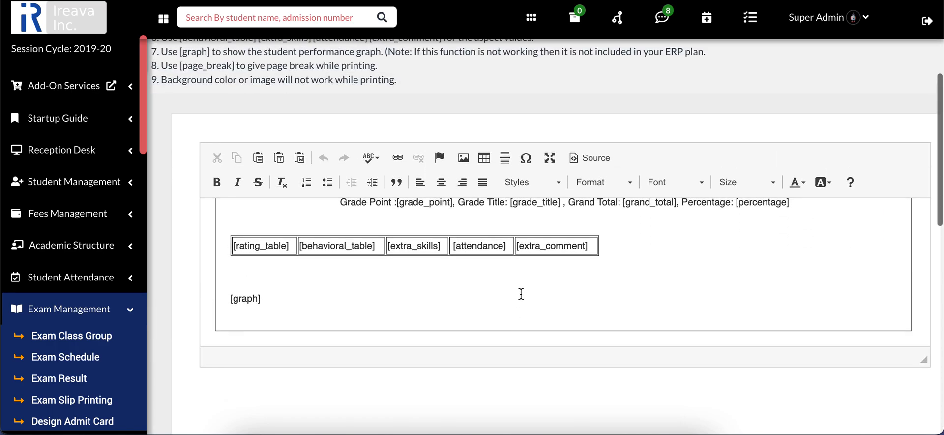
Check the image properties of the school logo in the marksheet template and close them without changes
scroll(521, 294, "up", 10)
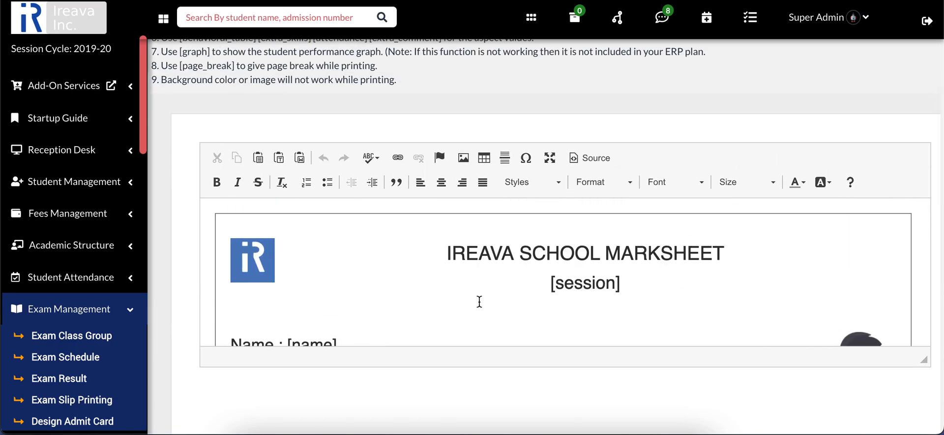
double_click(259, 259)
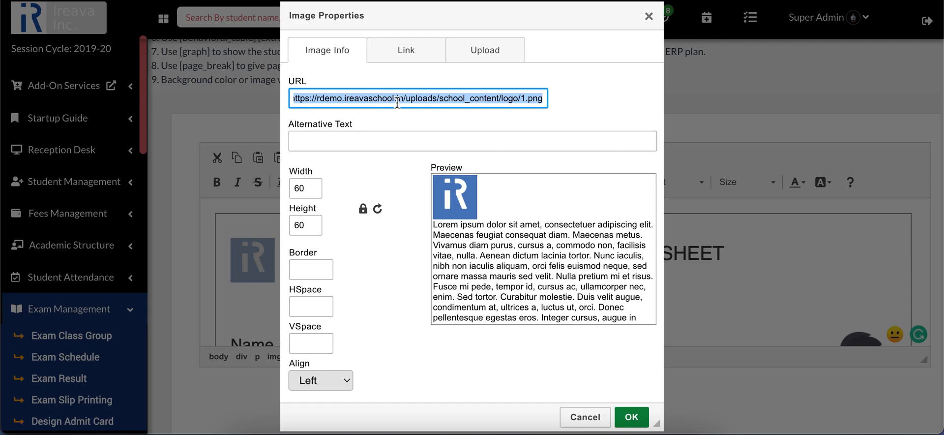
left_click(649, 16)
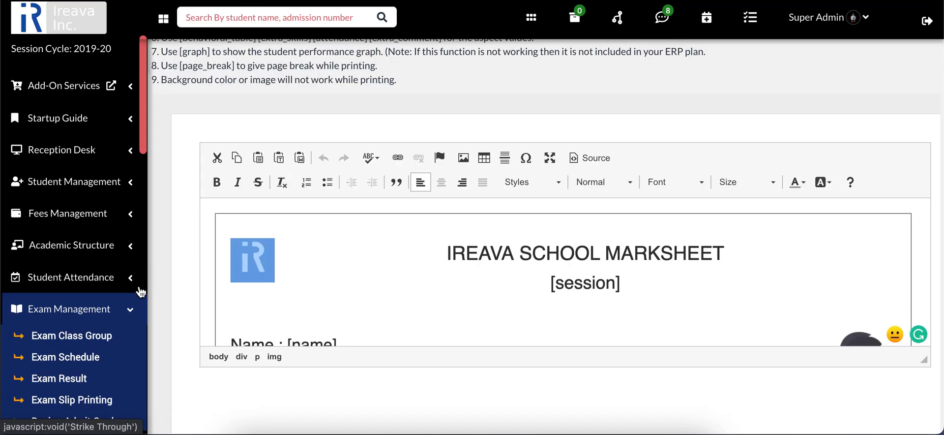
View the marksheet printing criteria and the admit card design page
scroll(221, 236, "down", 1)
scroll(123, 295, "down", 4)
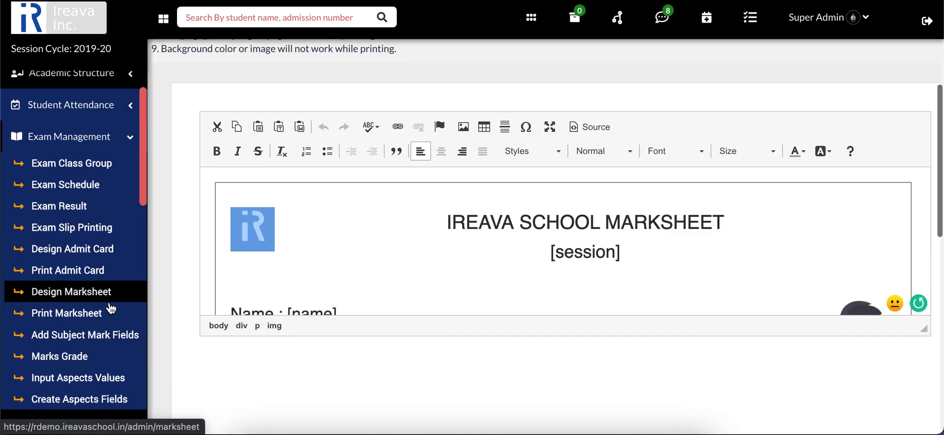
left_click(86, 317)
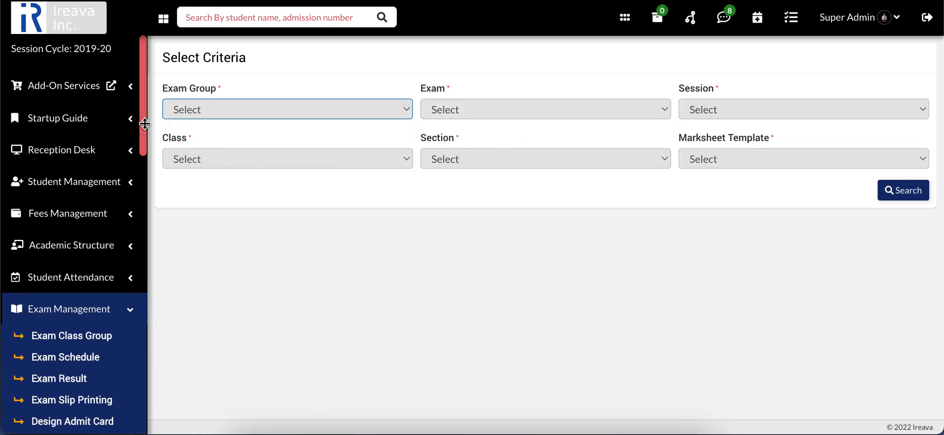
left_click_drag(144, 122, 145, 181)
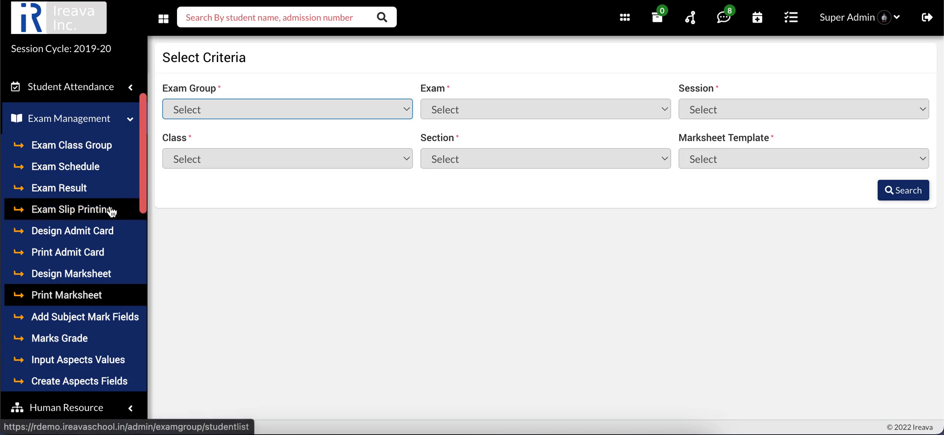
left_click(95, 236)
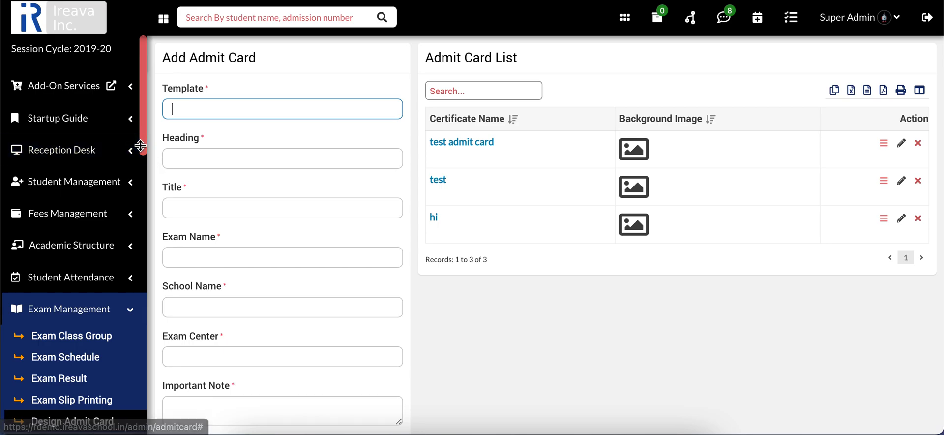
Open admit card printing and set the criteria to exam group Class 1, Formative Exam and session 2019-20
scroll(143, 150, "down", 5)
left_click(101, 168)
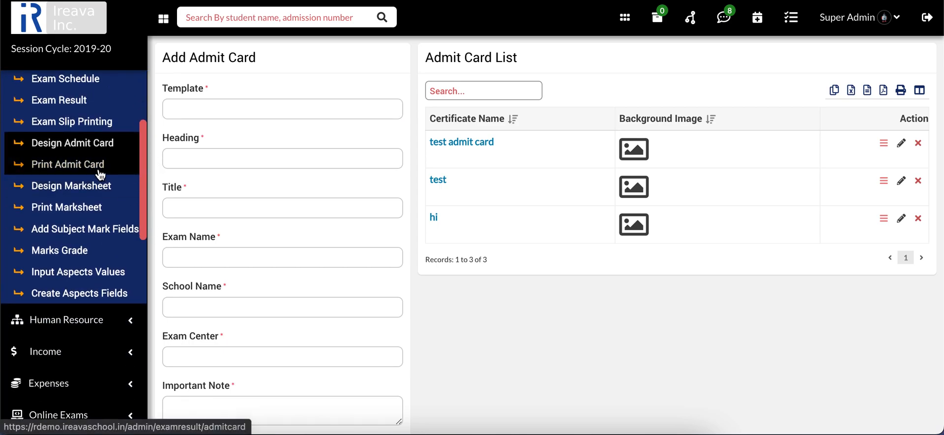
left_click(262, 113)
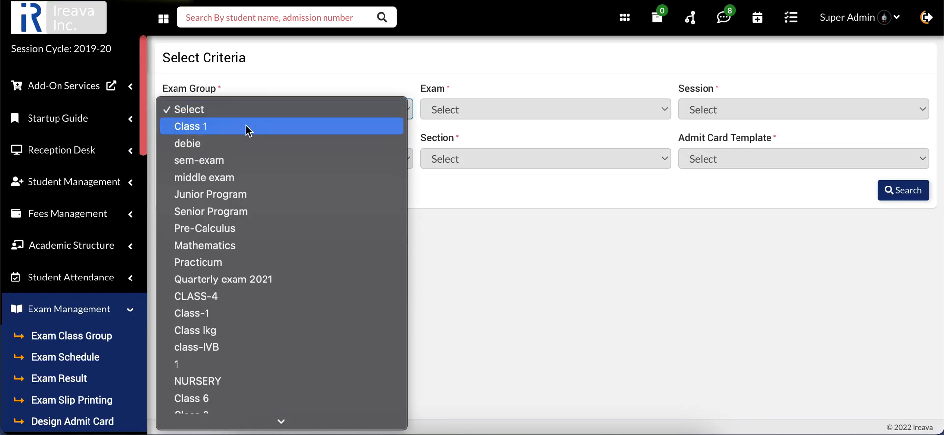
left_click(249, 127)
left_click(474, 108)
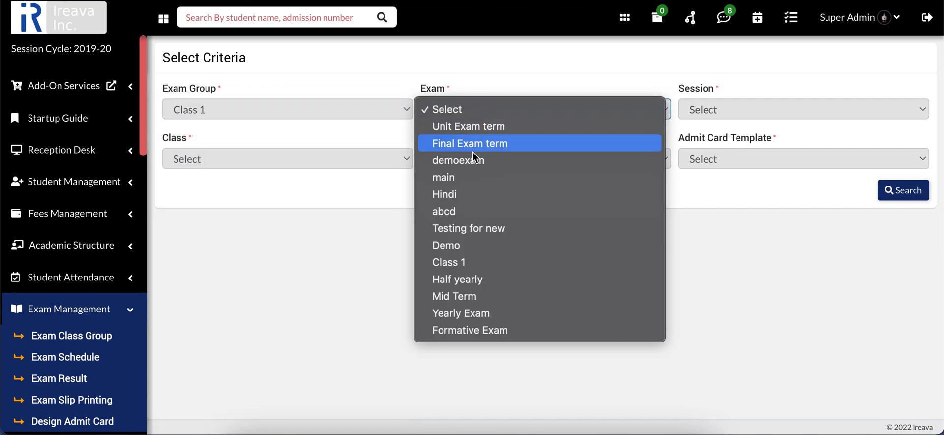
left_click(455, 330)
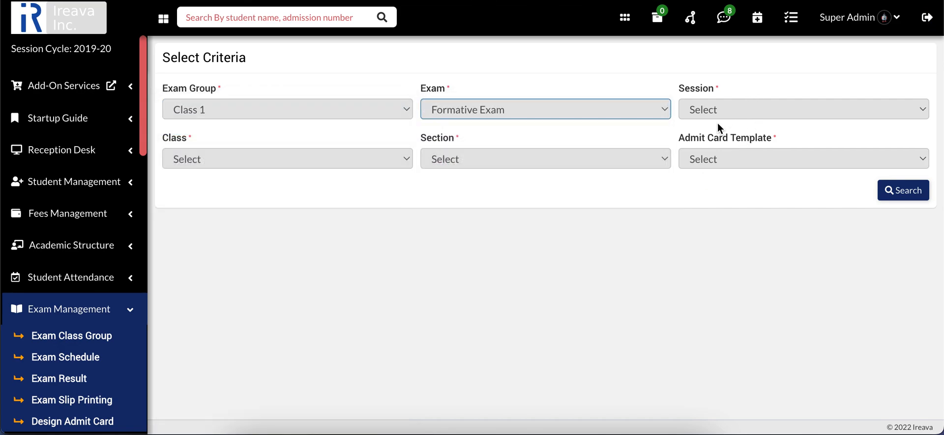
left_click(718, 111)
left_click(717, 177)
Set the class to Class 1, section B and template test admit card, and search for the students
left_click(412, 157)
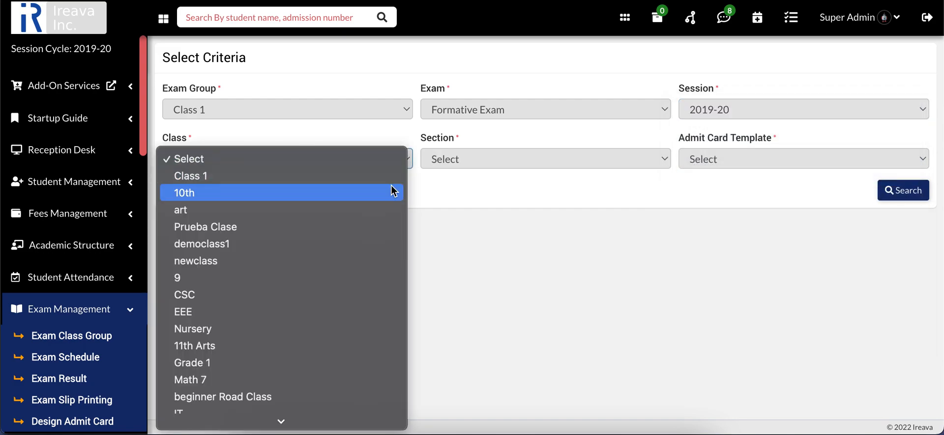
left_click(386, 177)
left_click(506, 159)
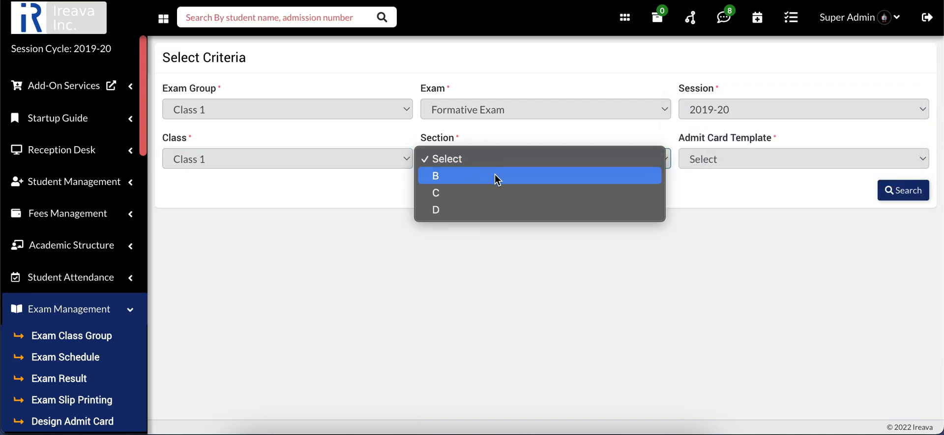
left_click(496, 176)
left_click(708, 158)
left_click(713, 175)
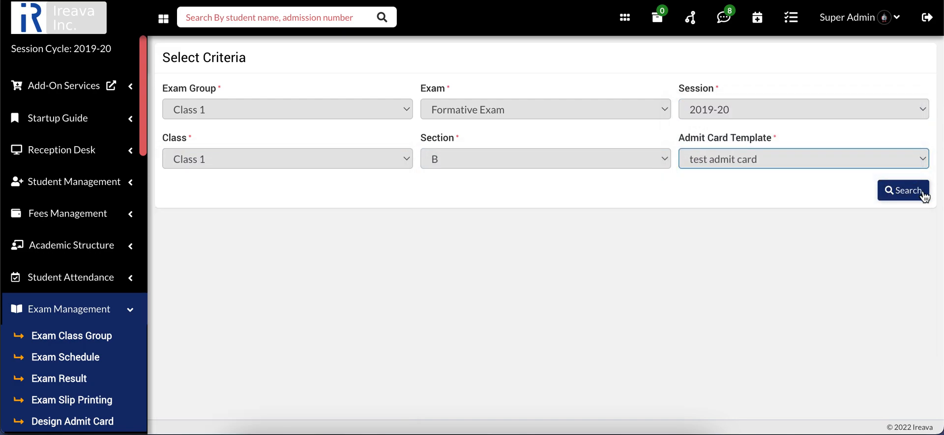
left_click(917, 194)
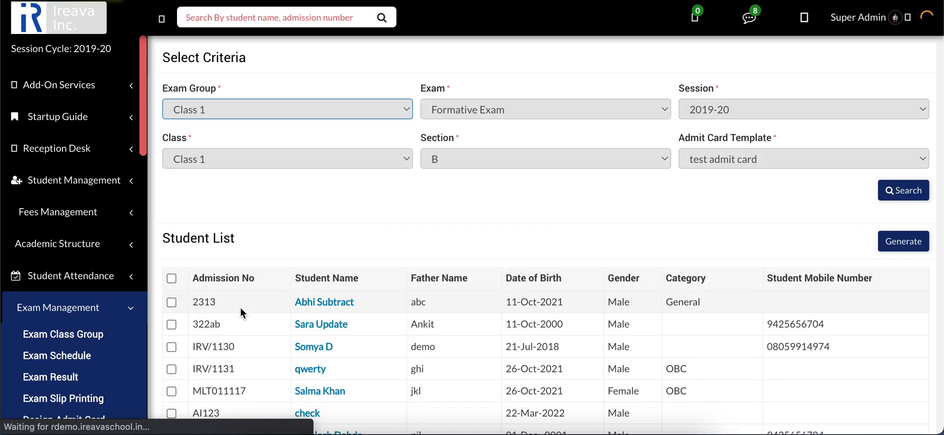
Generate the admit card of the first listed student, examine its print preview and cancel the printing
left_click(172, 302)
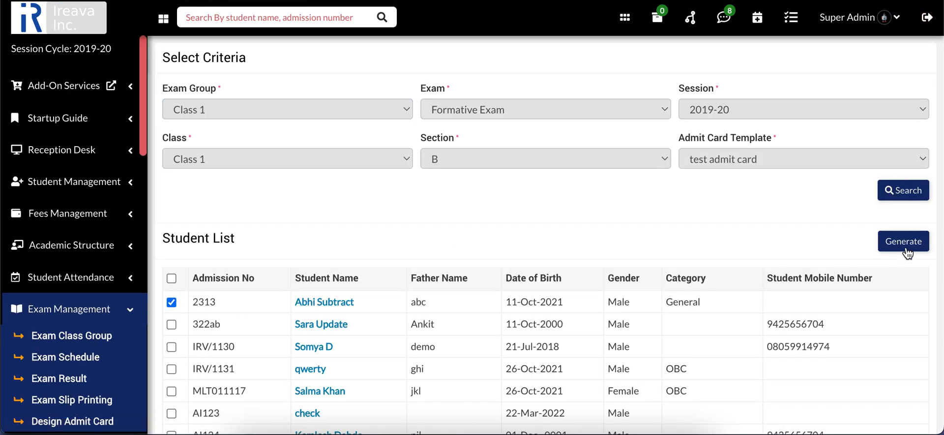
left_click(877, 253)
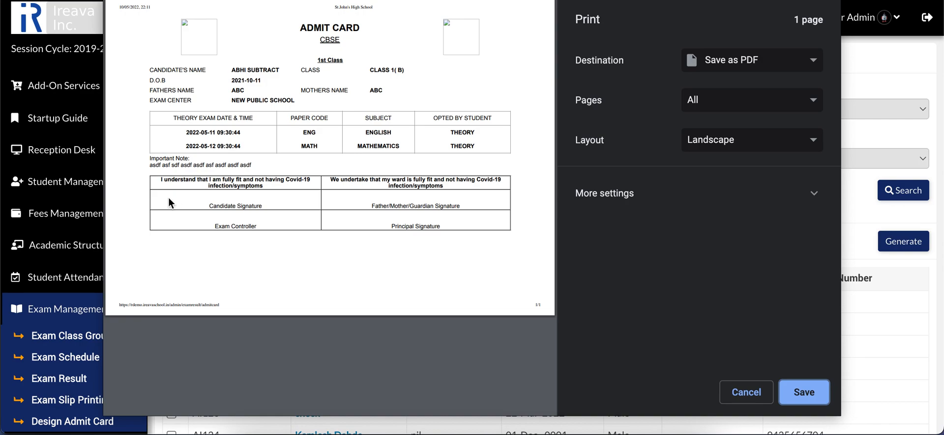
left_click(148, 176)
left_click(746, 392)
Open the admit card design page and look over the new admit card form and the template list
scroll(77, 283, "down", 4)
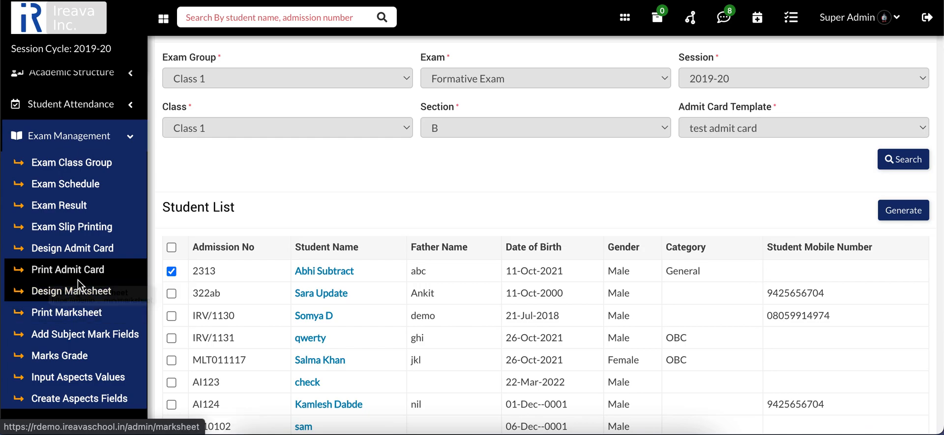
left_click(103, 248)
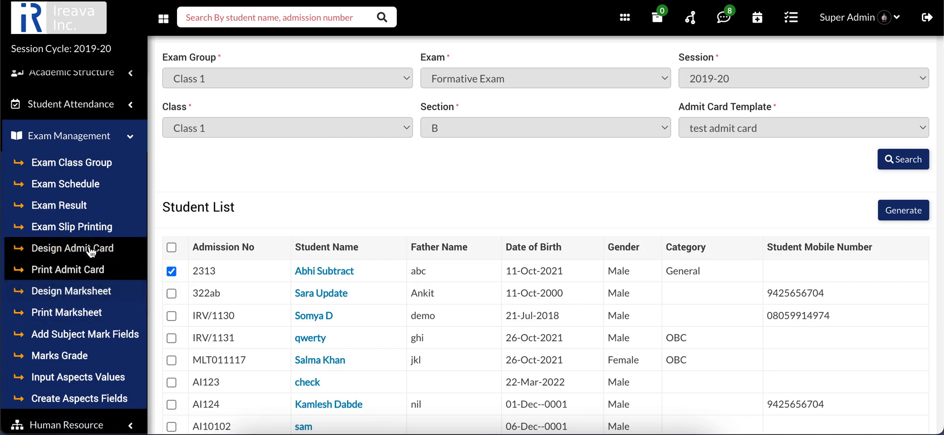
scroll(268, 119, "down", 5)
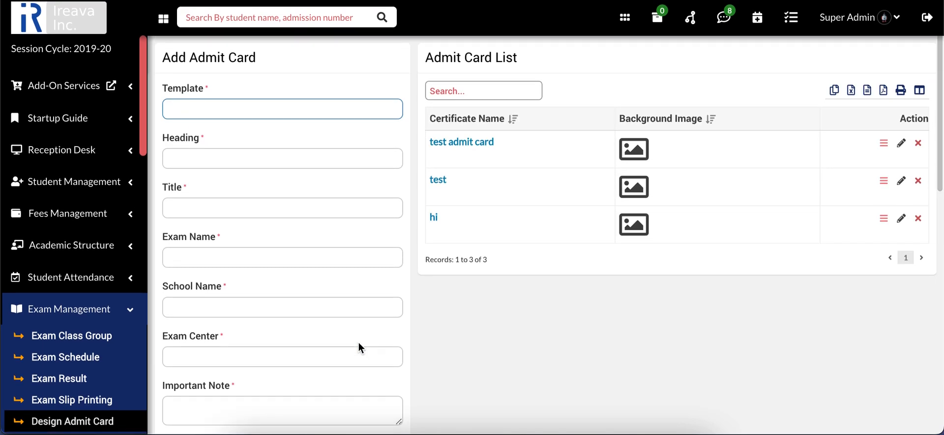
scroll(101, 272, "down", 3)
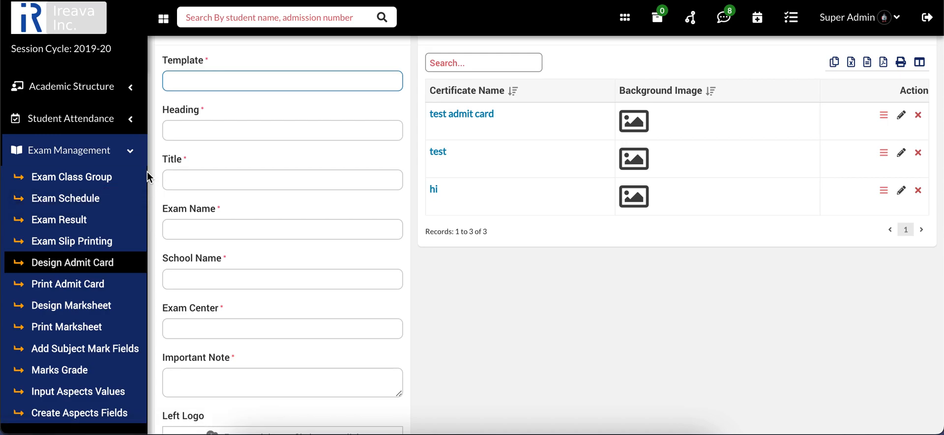
View the available Exam Management reports among the data reports and return to the Exam Result search page
left_click_drag(143, 140, 137, 423)
left_click(132, 386)
scroll(101, 388, "down", 6)
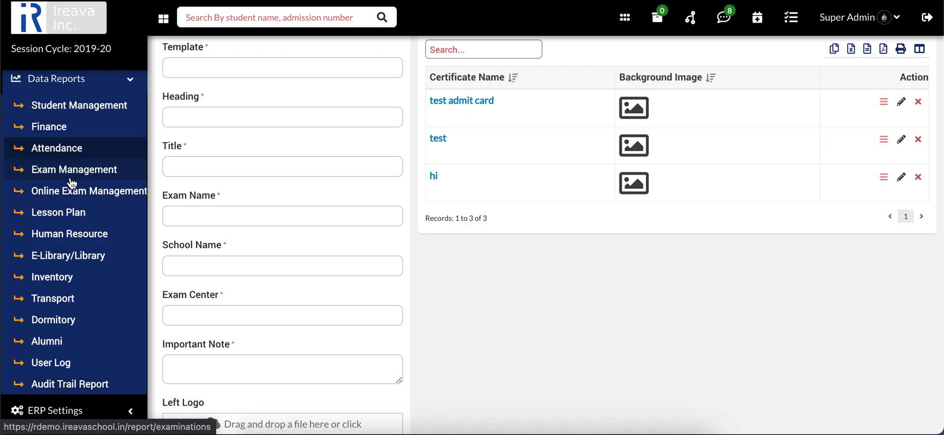
left_click(90, 172)
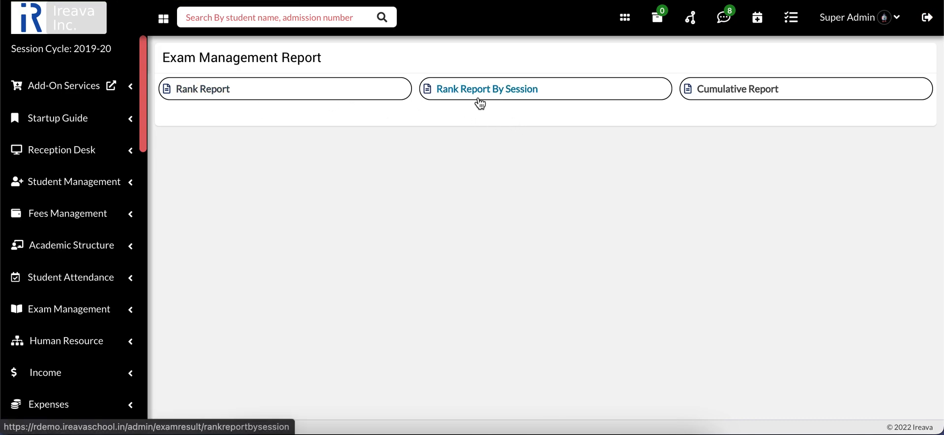
left_click(99, 304)
left_click(97, 284)
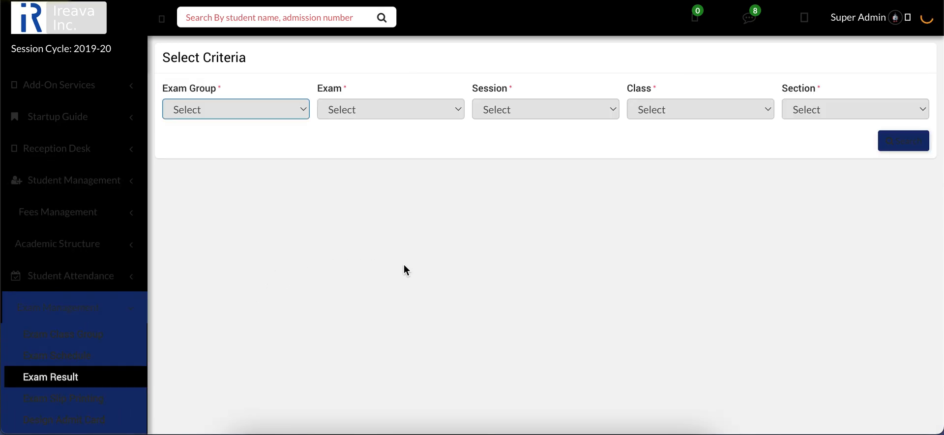